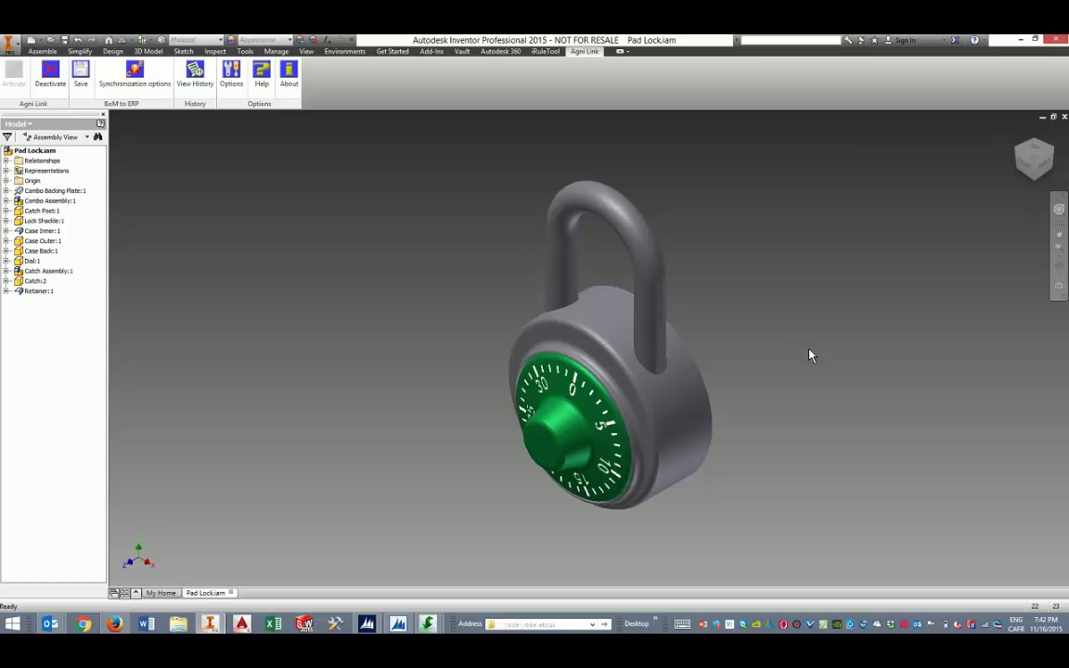
Check the Elmo Demo Items list in Microsoft Dynamics NAV, and return to Inventor
left_click(368, 624)
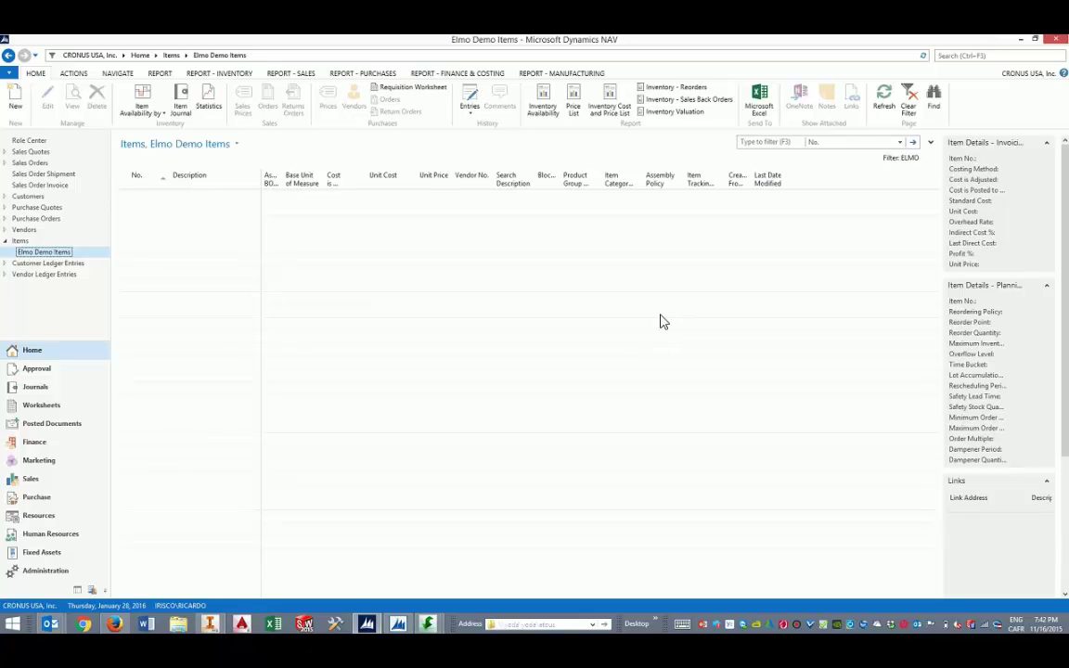
left_click(1021, 40)
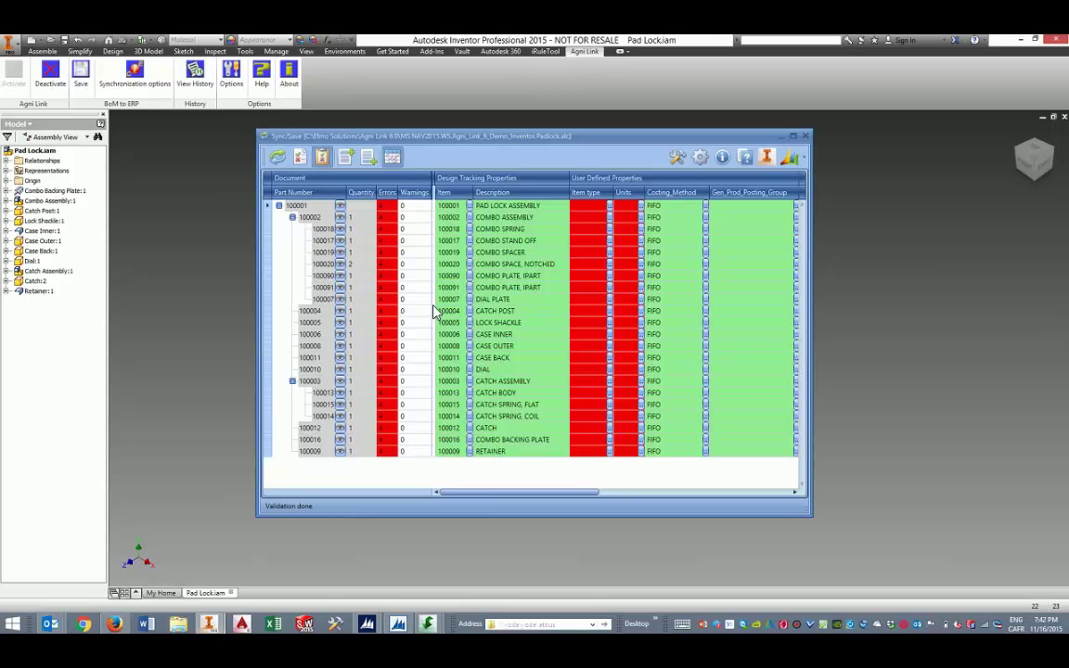
Enlarge the Sync/Save window and examine the validation messages for the Item type, Units, Errors and Description columns
mouse_move(685, 311)
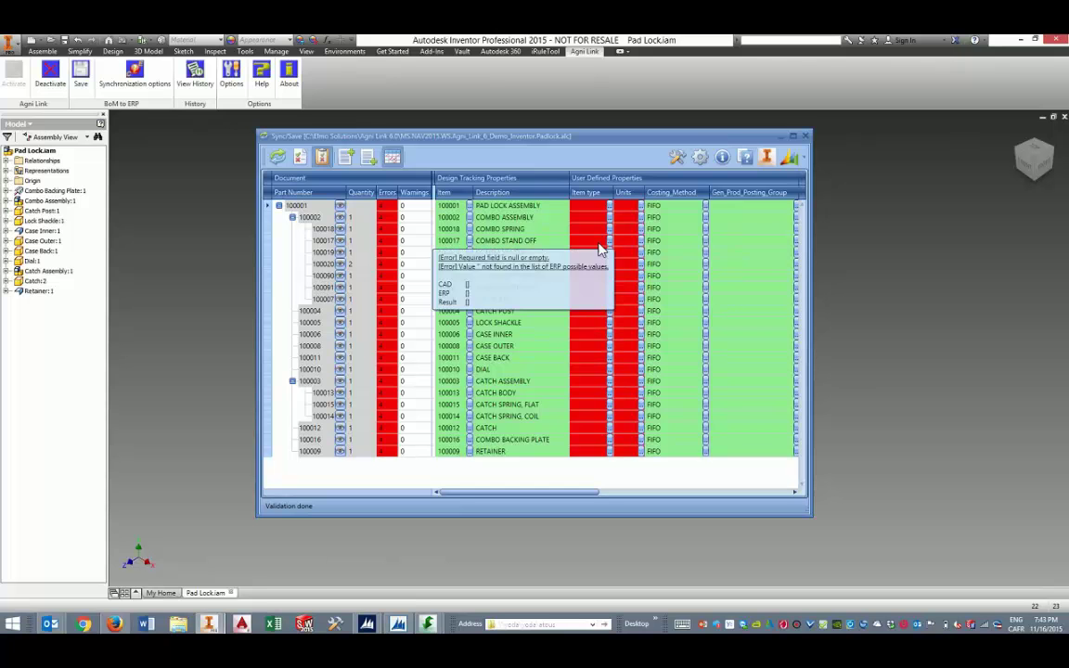
mouse_move(562, 265)
mouse_move(547, 214)
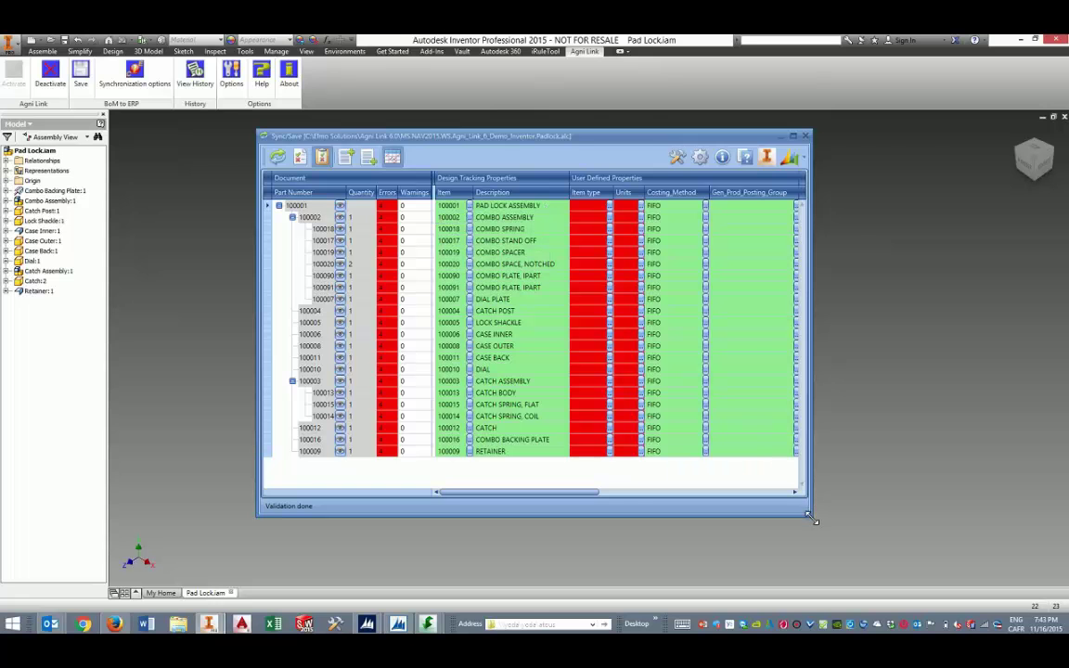
left_click_drag(816, 516, 954, 541)
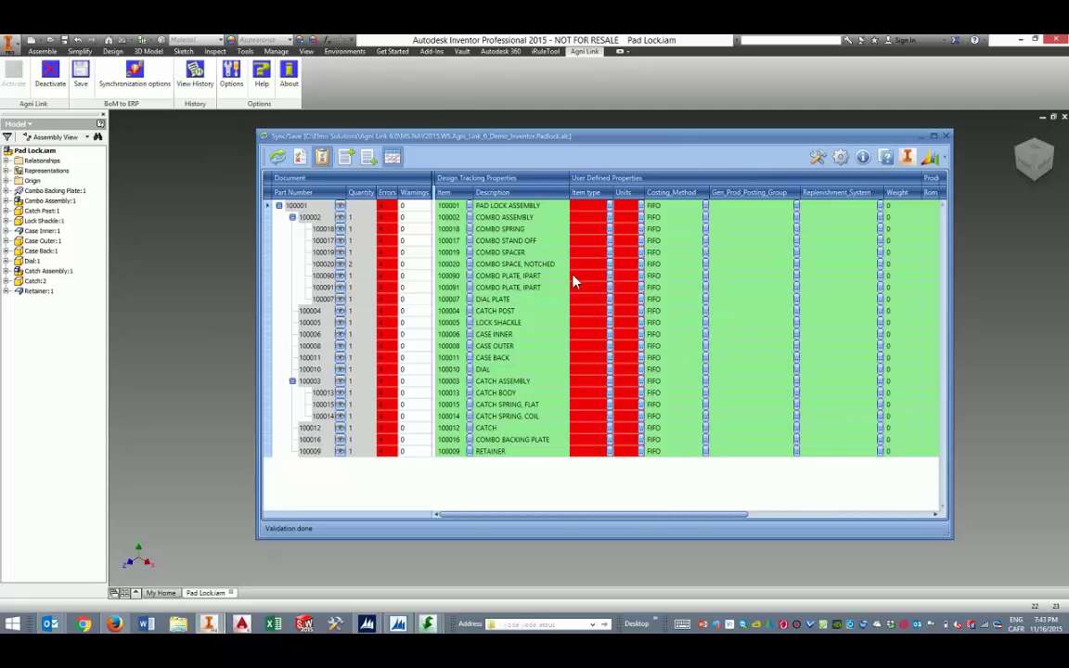
mouse_move(358, 221)
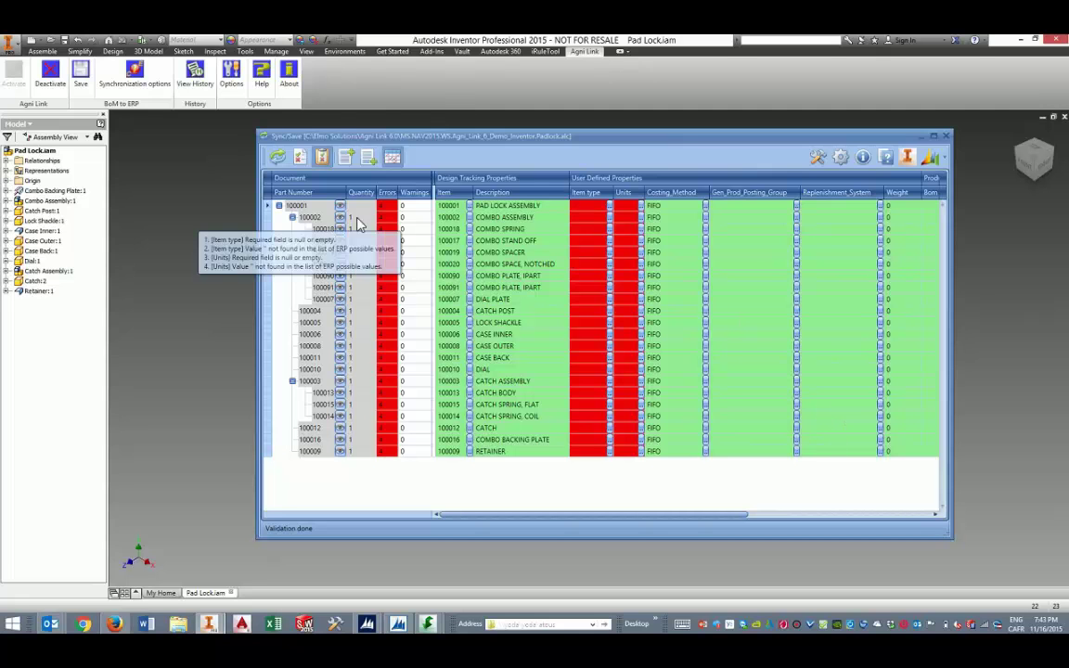
mouse_move(595, 244)
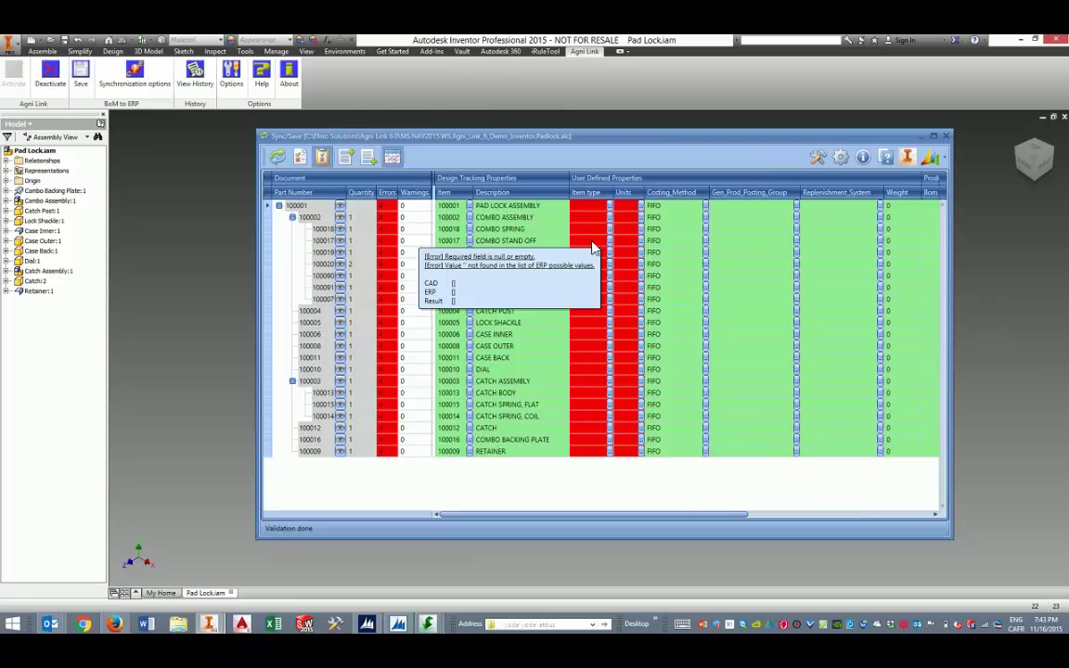
mouse_move(495, 212)
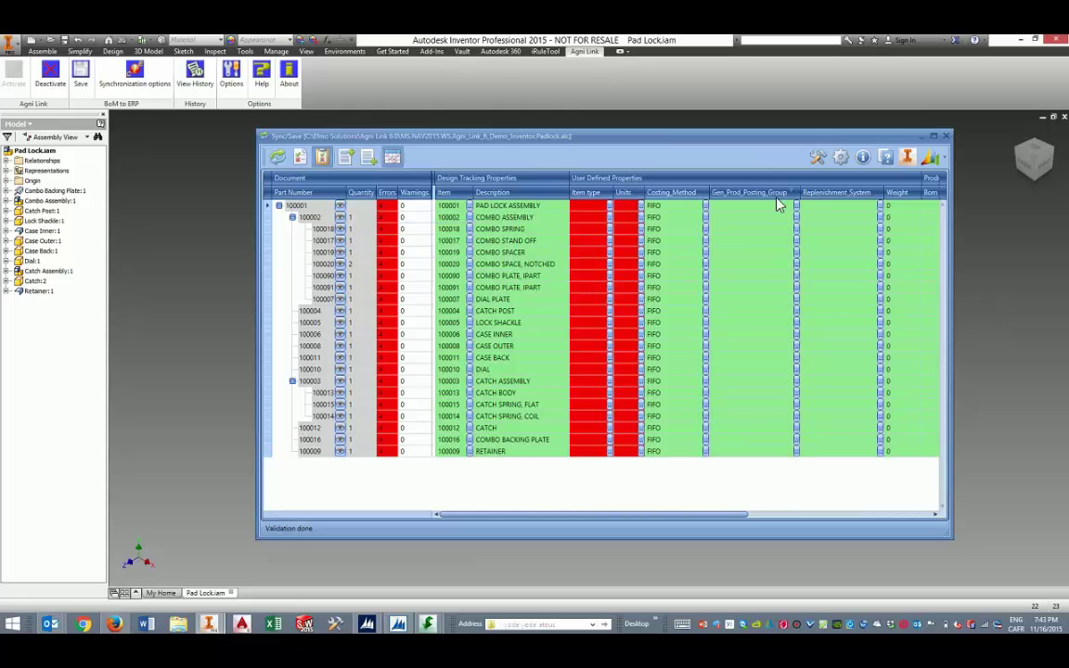
mouse_move(520, 286)
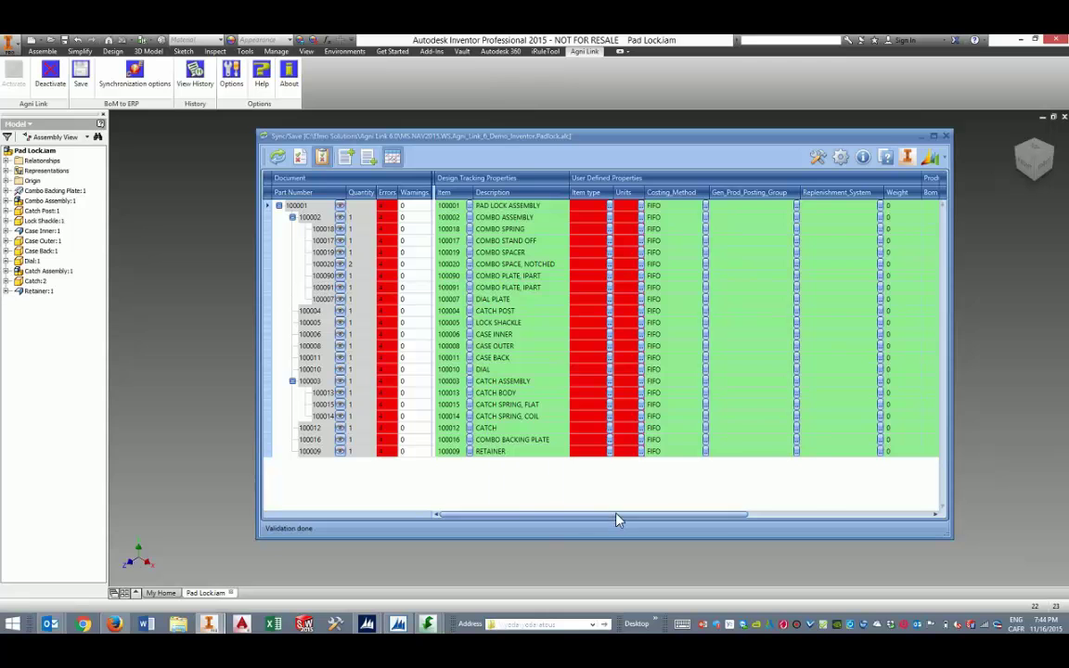
left_click_drag(620, 517, 582, 535)
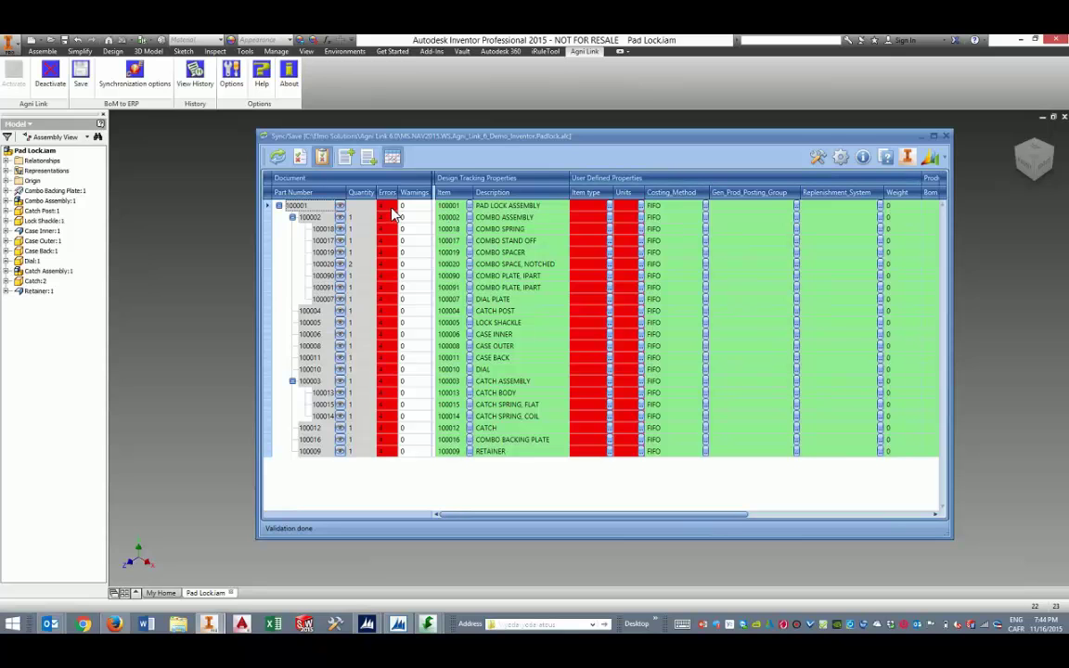
mouse_move(391, 213)
mouse_move(548, 225)
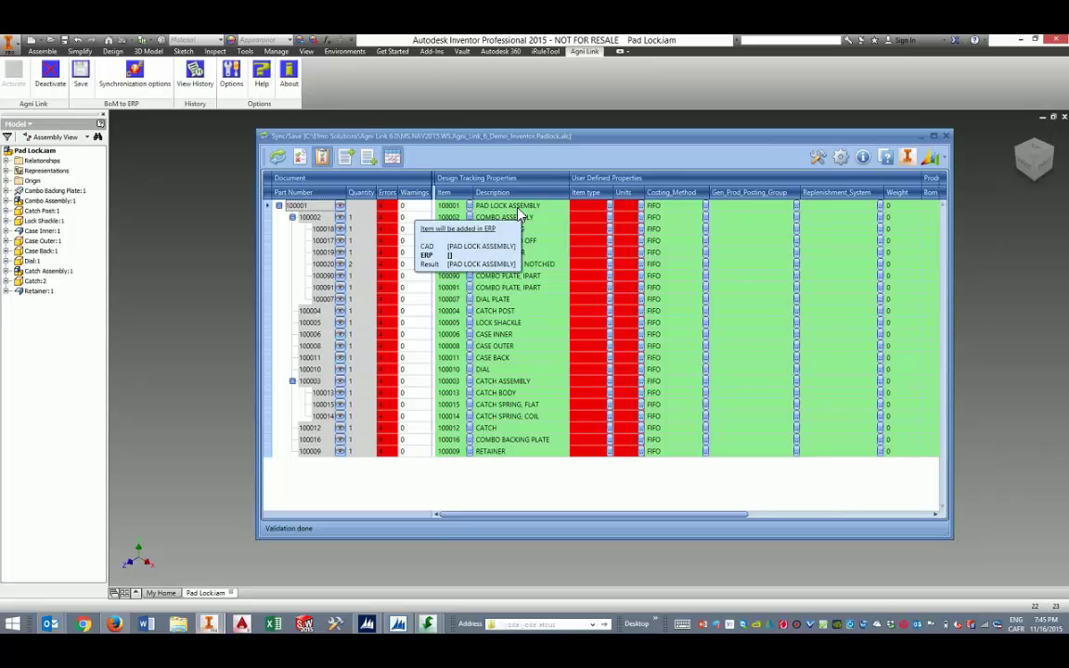
Set the PAD LOCK ASSEMBLY costing method to the invalid value "asdasdas" and check its validation message
mouse_move(710, 215)
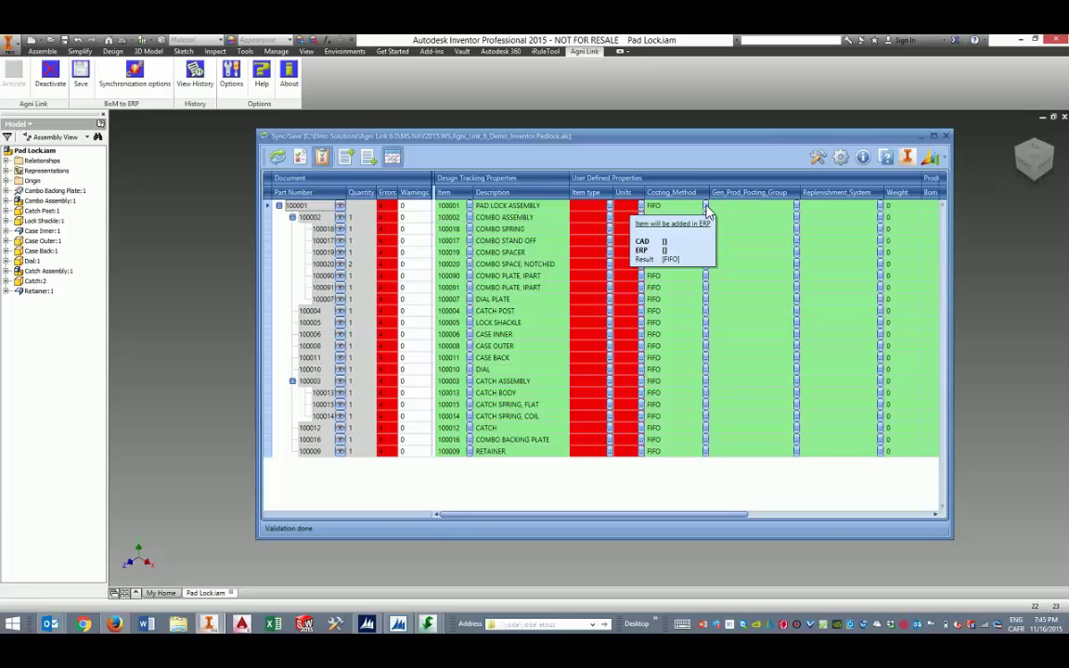
left_click(680, 212)
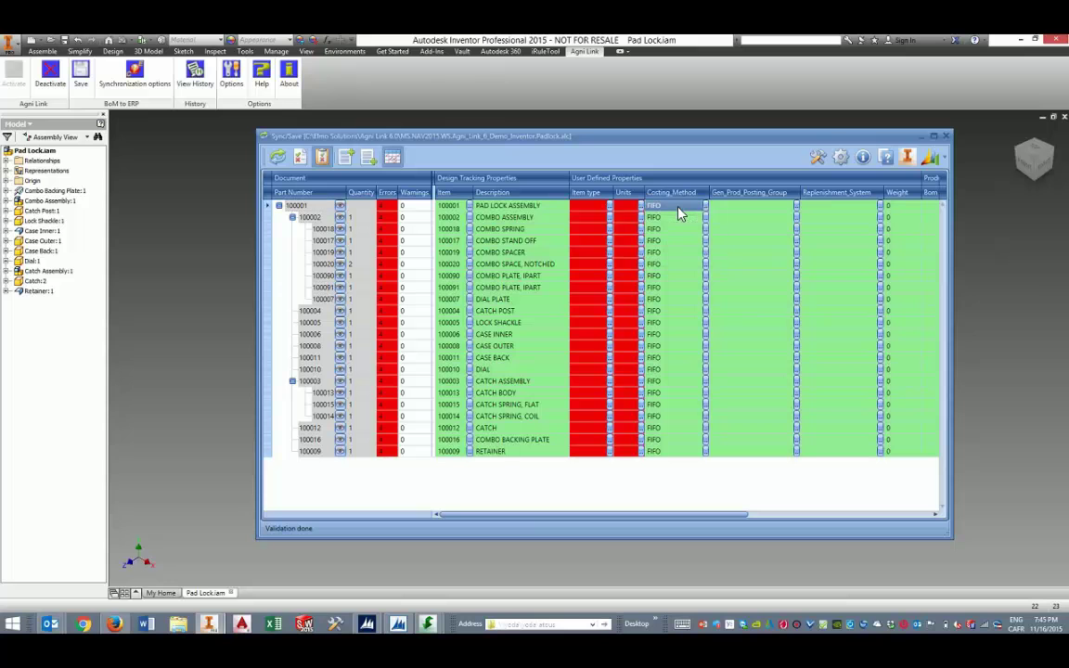
left_click(680, 211)
type("asdasdas")
key("Return")
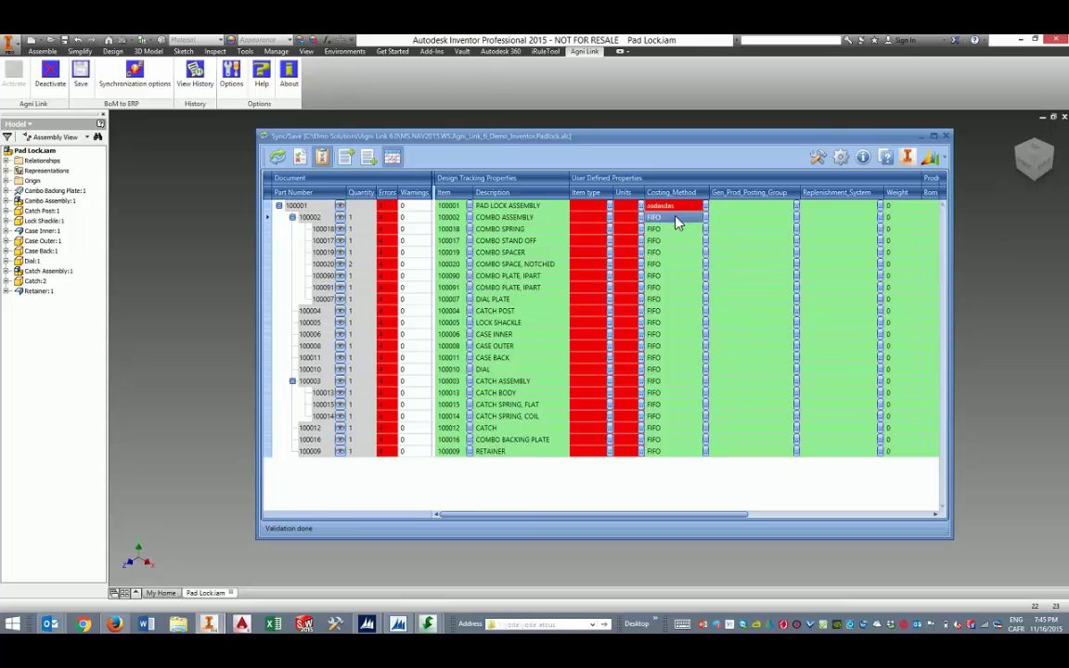
mouse_move(687, 213)
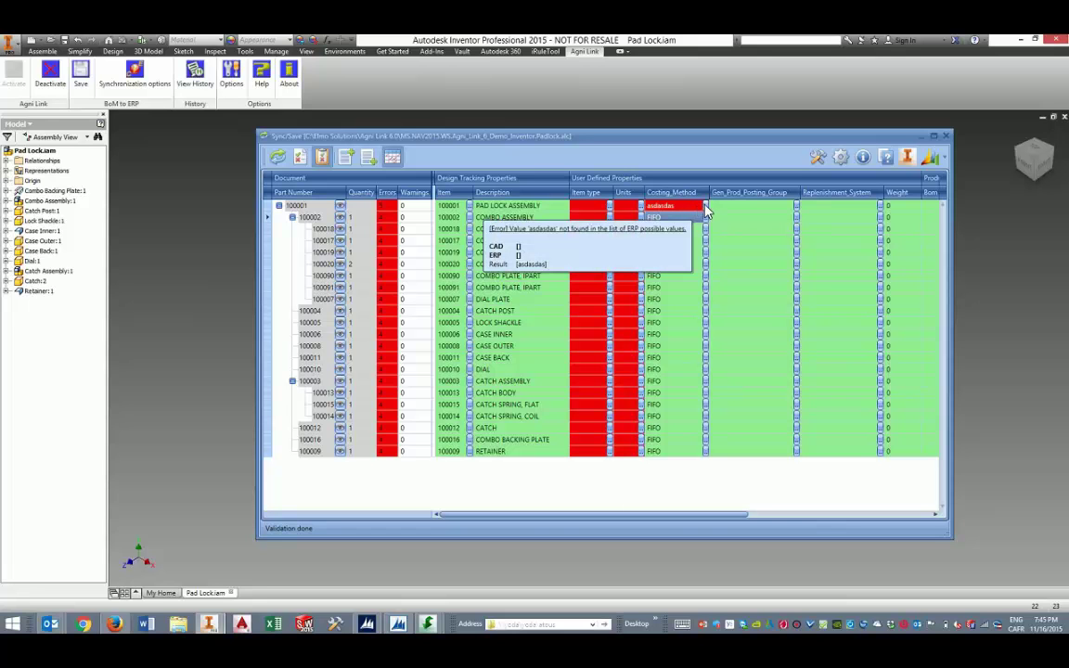
Set the PAD LOCK ASSEMBLY costing method to FIFO from the list of allowed ERP values
left_click(707, 209)
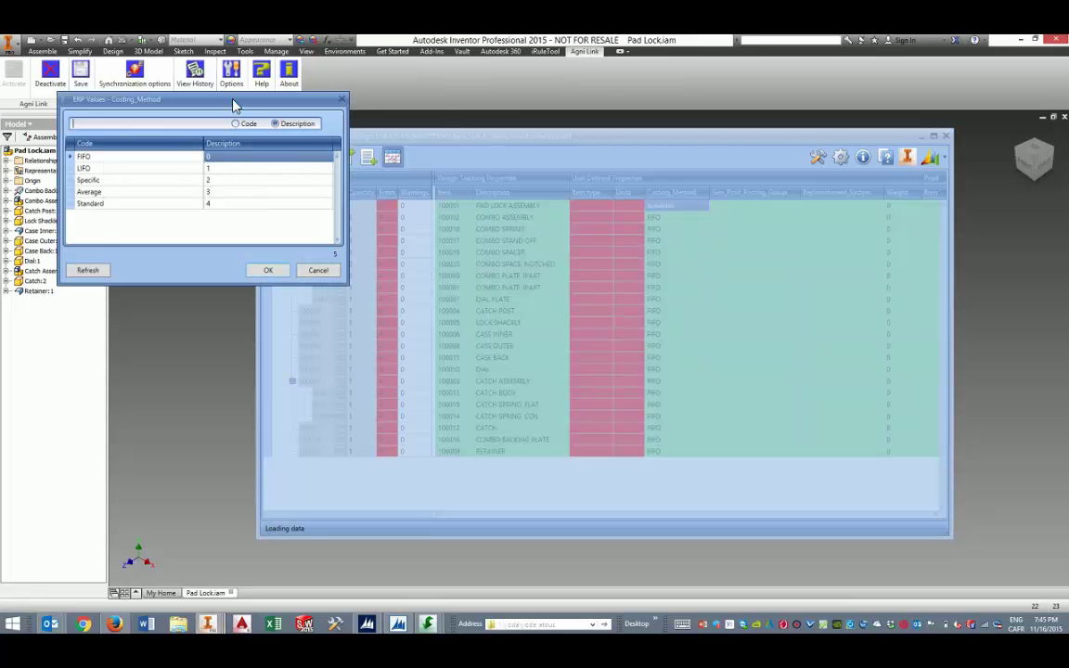
left_click_drag(234, 105, 320, 108)
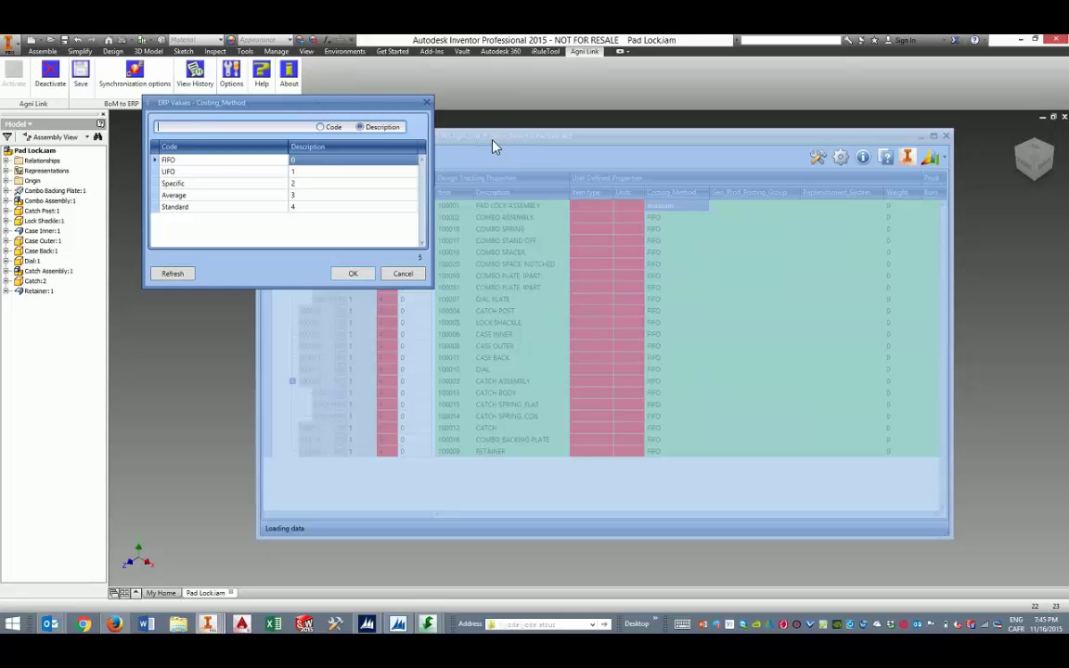
left_click(208, 162)
left_click(357, 275)
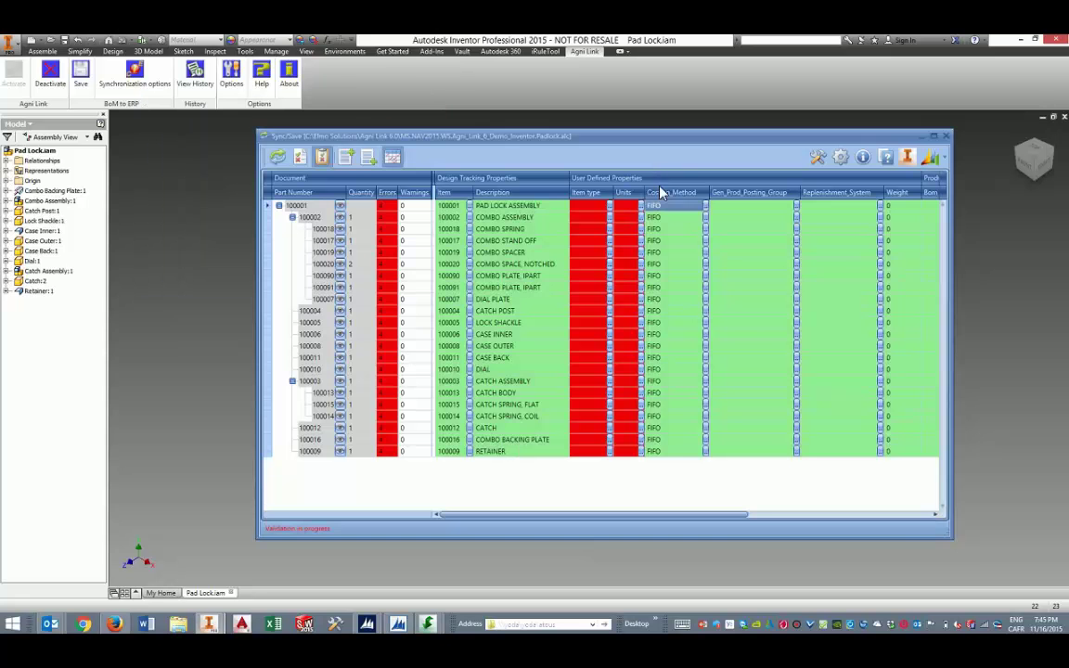
Search the ERP costing methods for COMBO ASSEMBLY by code for "sp", and leave the list without choosing a value
left_click(706, 217)
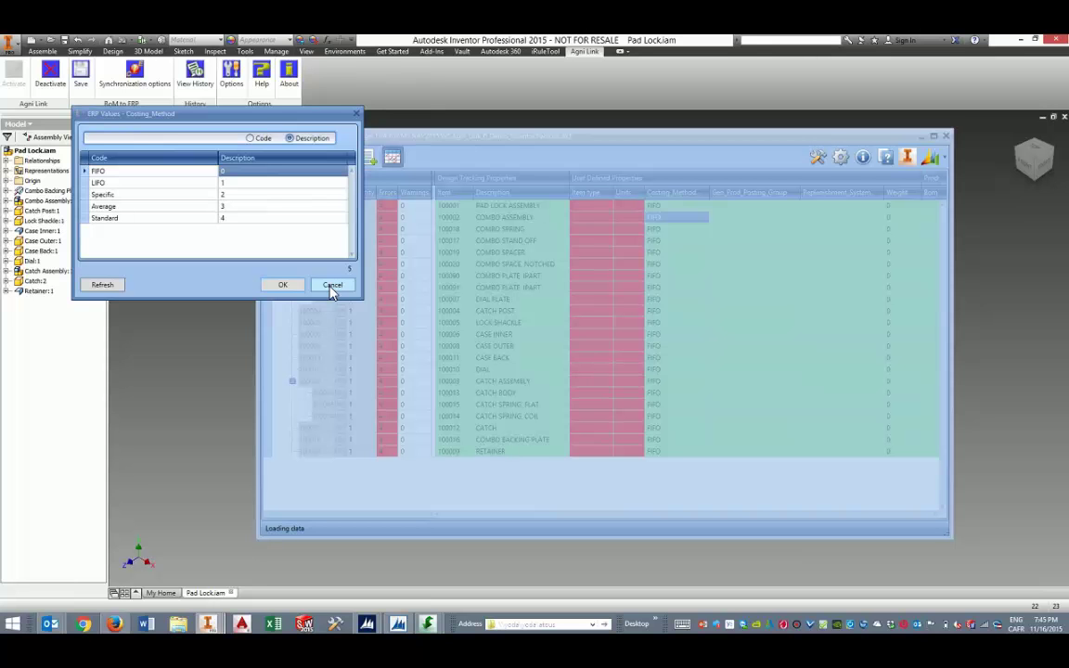
left_click(148, 140)
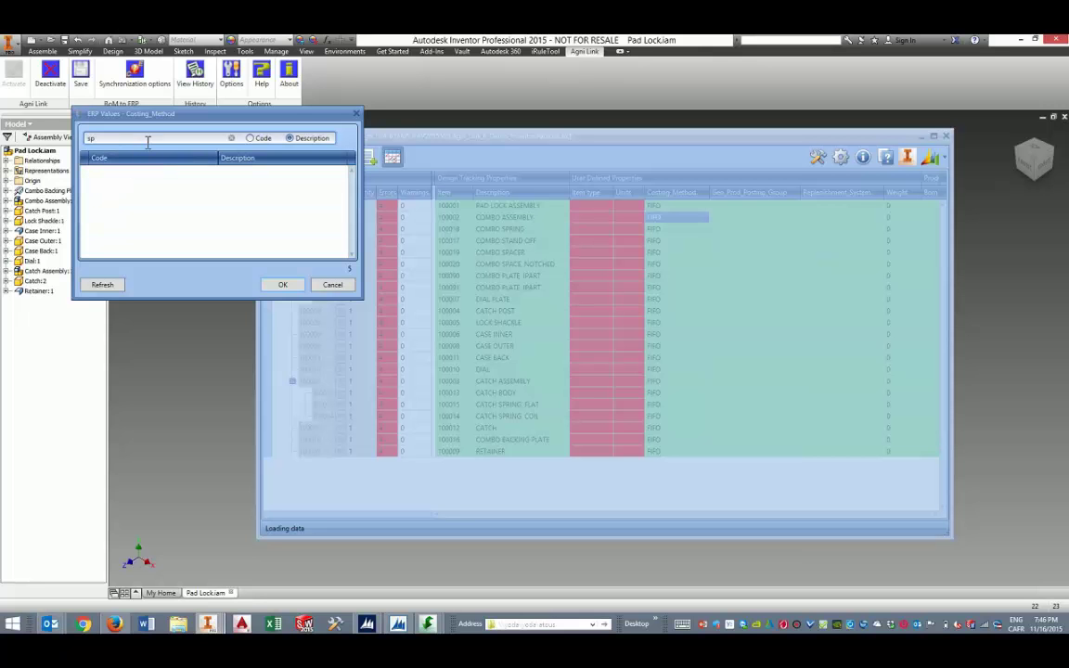
left_click(249, 139)
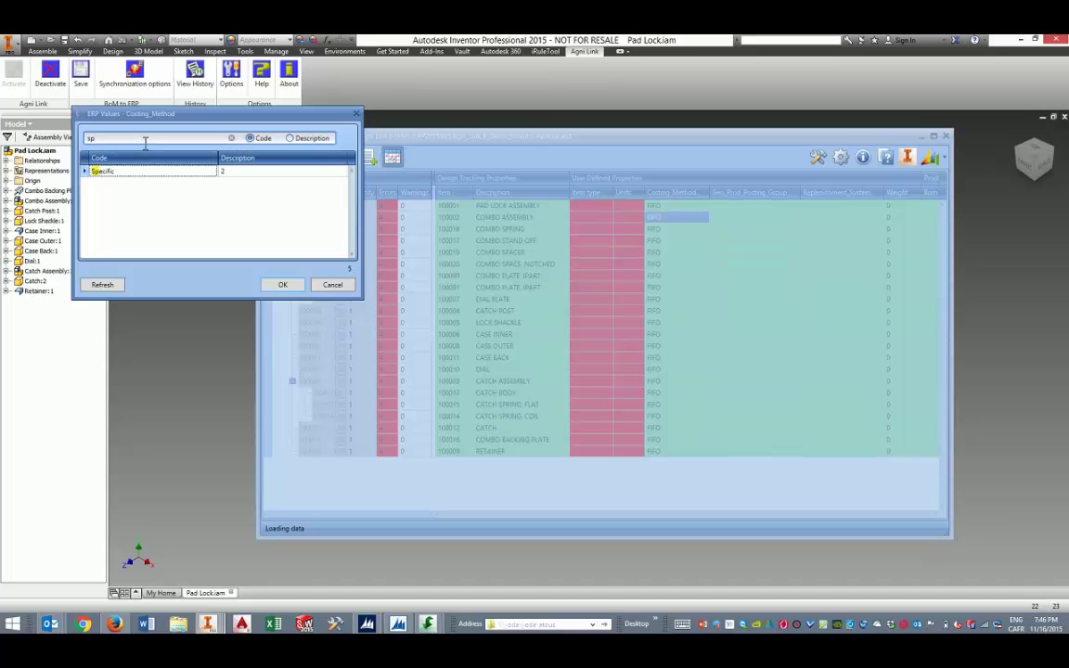
left_click(145, 142)
left_click(332, 285)
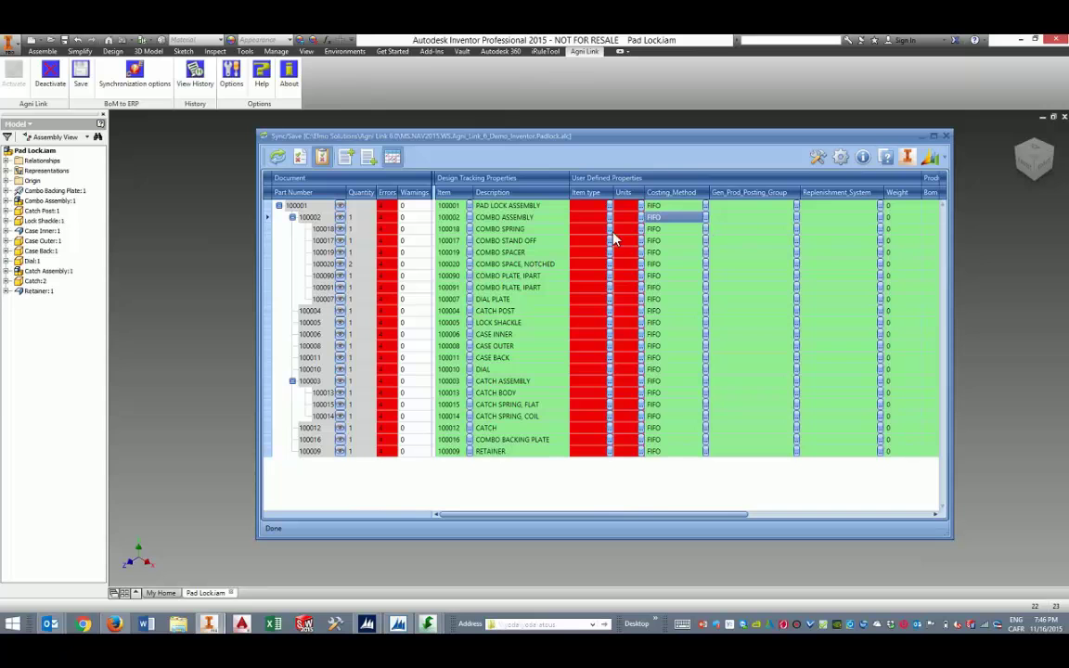
Set the item type of PAD LOCK ASSEMBLY to FINISHED from the ERP values and copy it down to all other parts
mouse_move(599, 216)
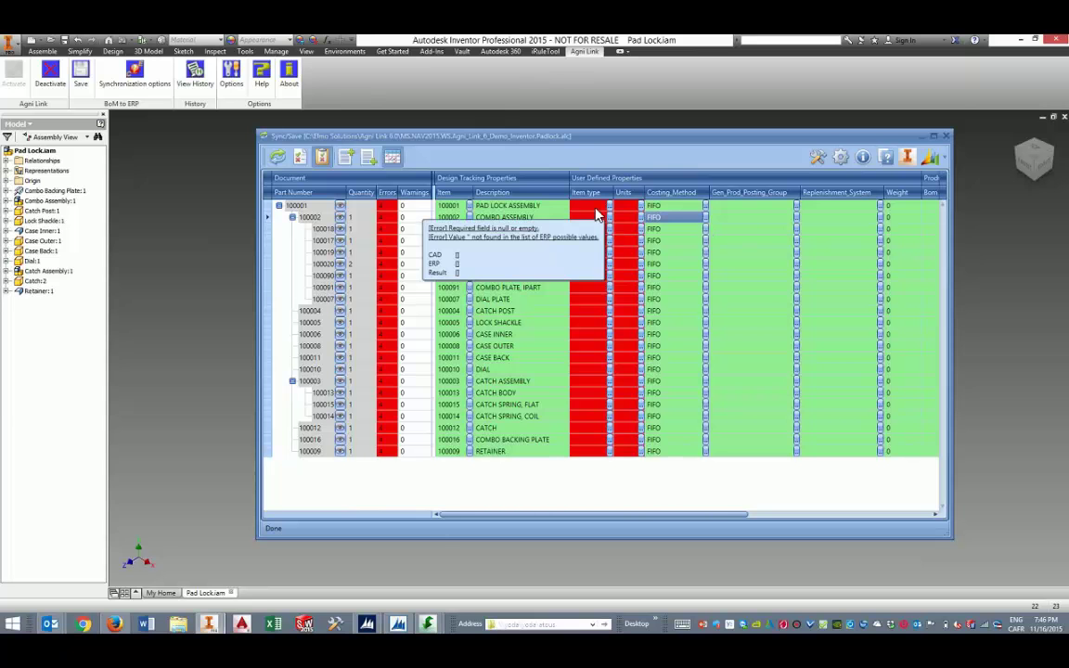
mouse_move(632, 213)
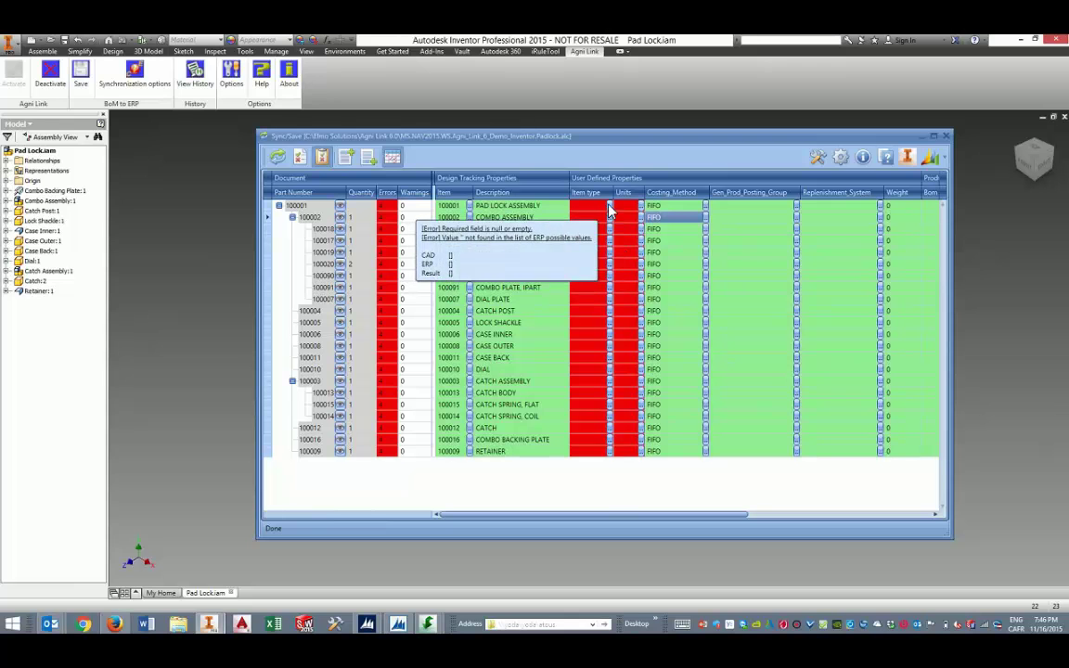
left_click(610, 212)
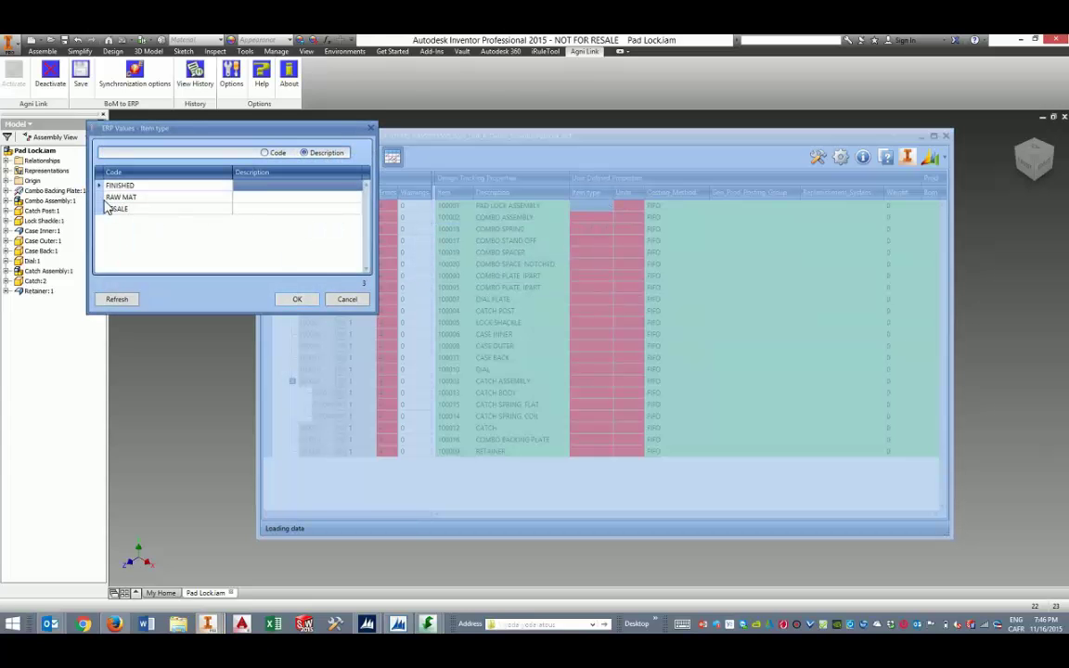
left_click(291, 301)
mouse_move(604, 212)
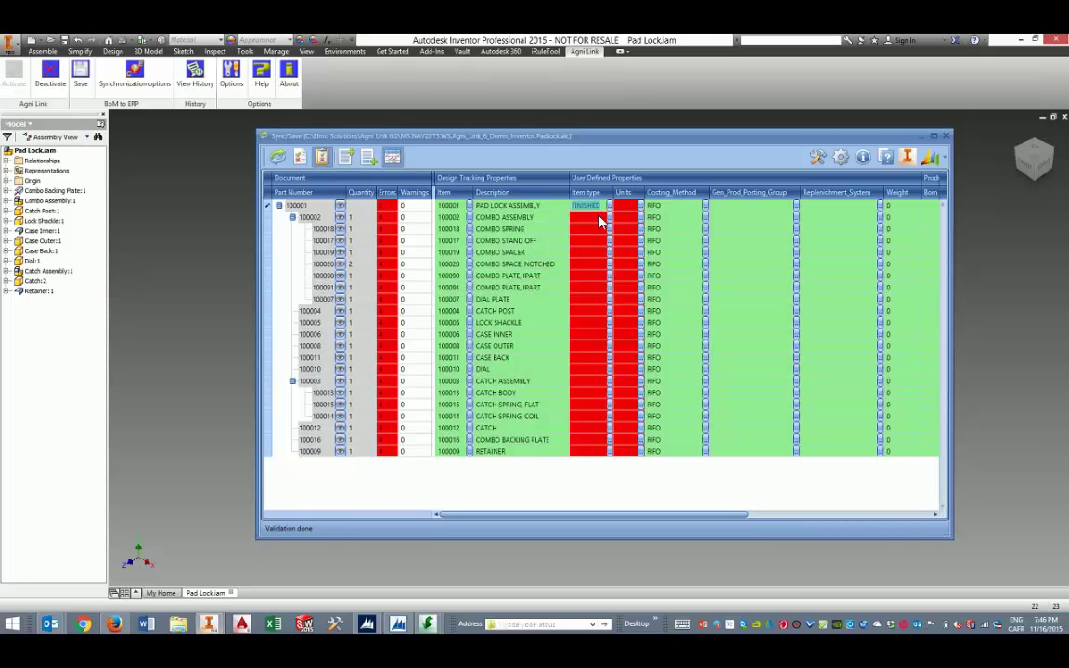
left_click_drag(598, 217, 594, 455)
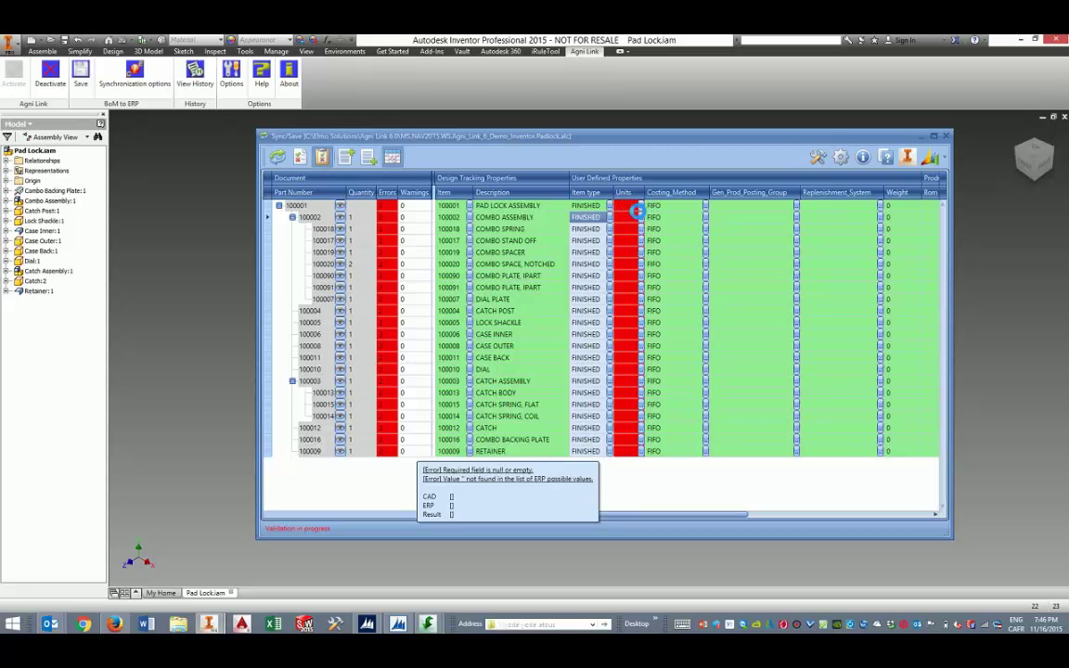
Set the units of PAD LOCK ASSEMBLY to PCS, found by code in the ERP values, and copy them down to all other parts
left_click(641, 205)
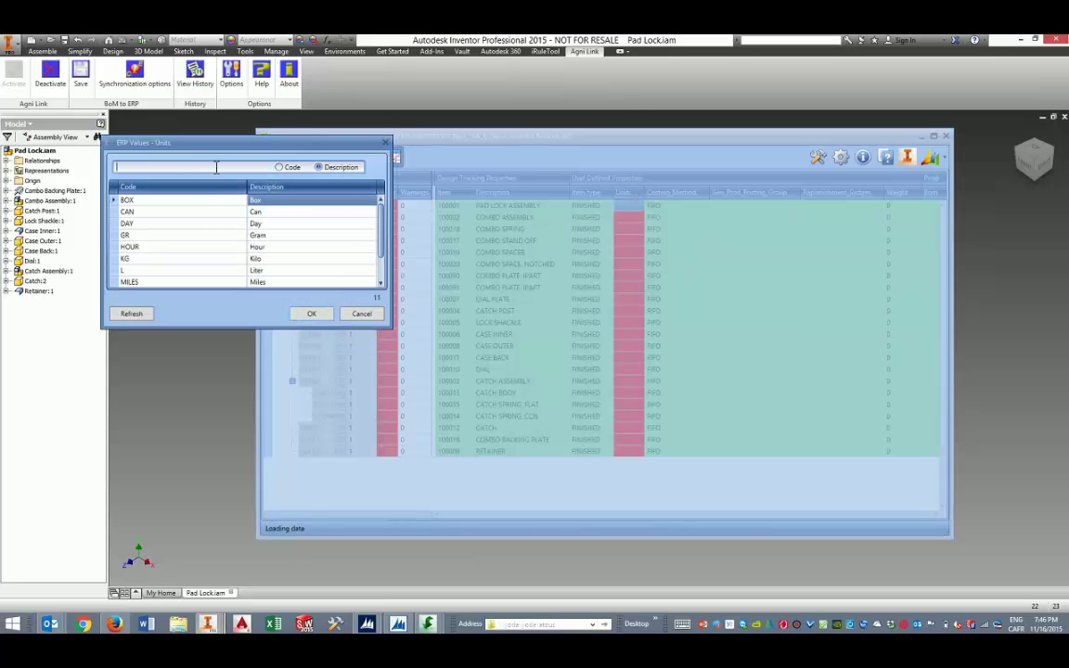
type("ea")
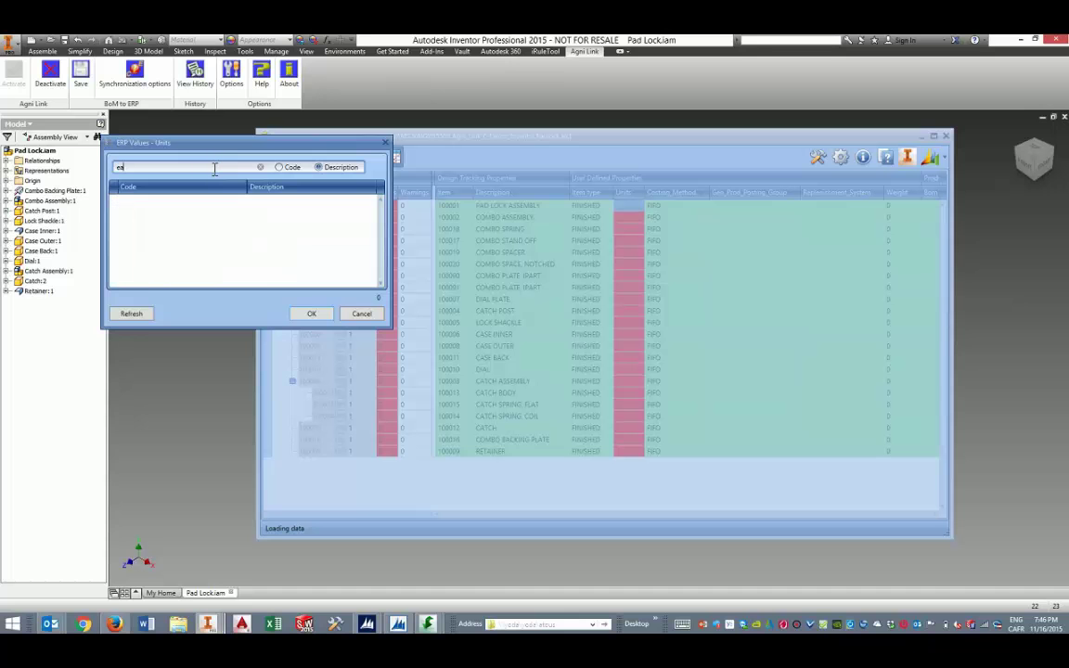
key("BackSpace")
key("BackSpace")
type("p")
left_click(280, 168)
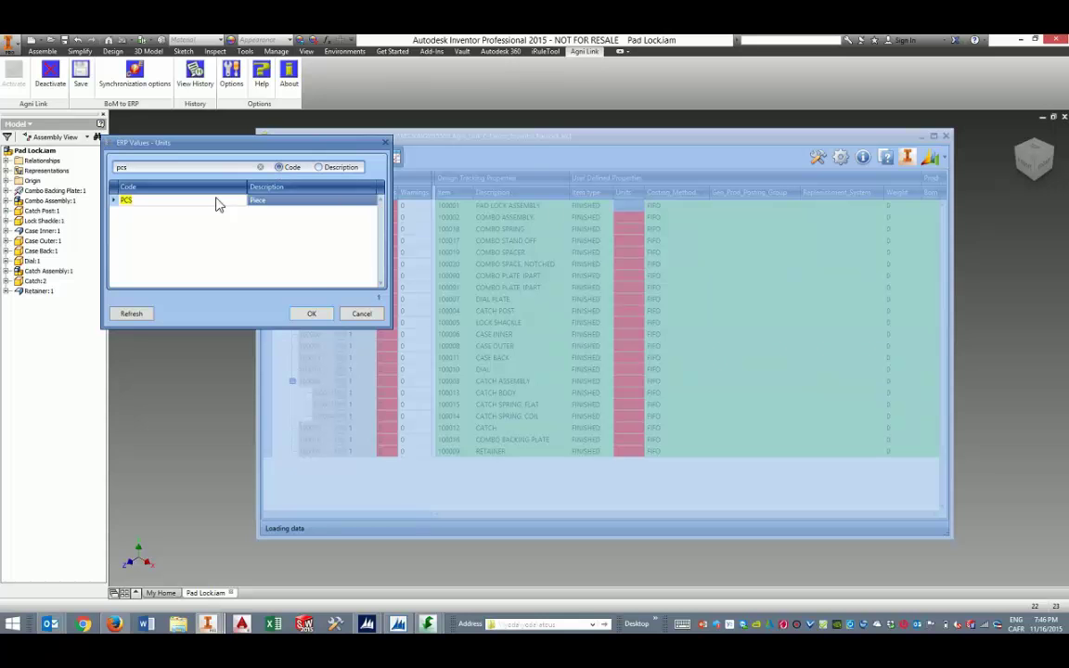
left_click(313, 315)
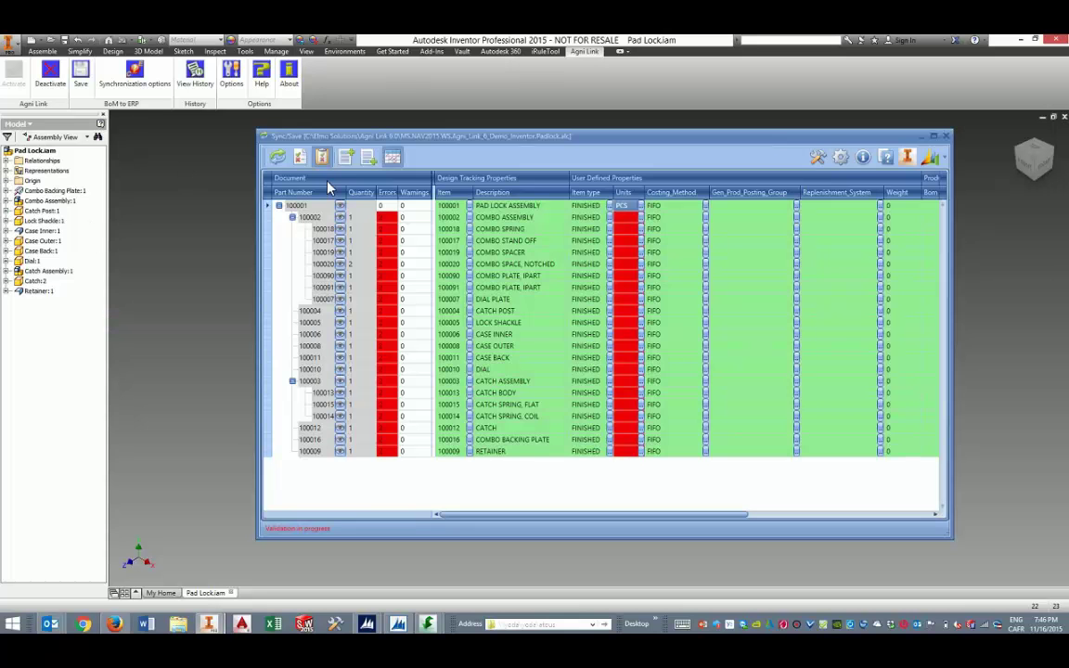
left_click(635, 212)
left_click_drag(635, 212, 638, 469)
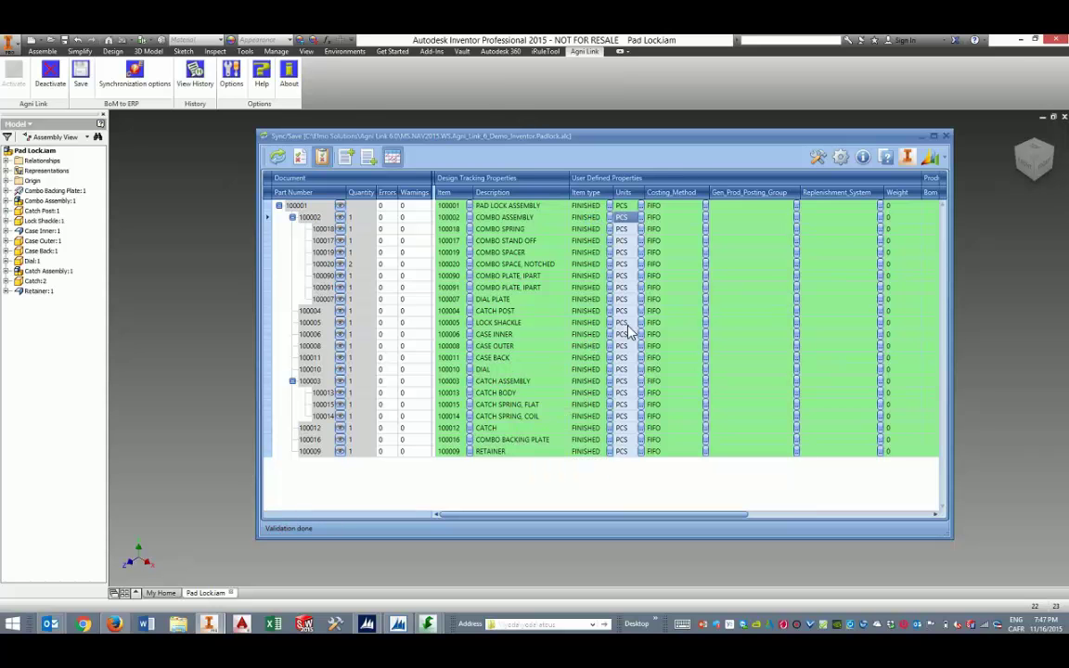
left_click(626, 323)
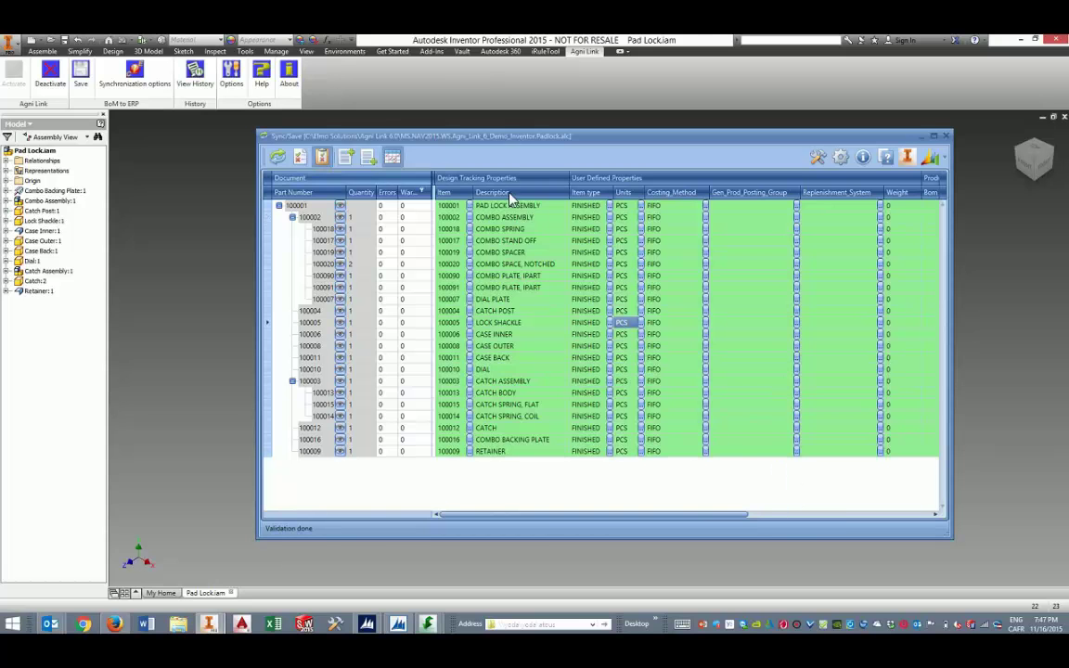
Look through the additional BoM columns available in the column and band chooser, and leave it without adding any
right_click(555, 195)
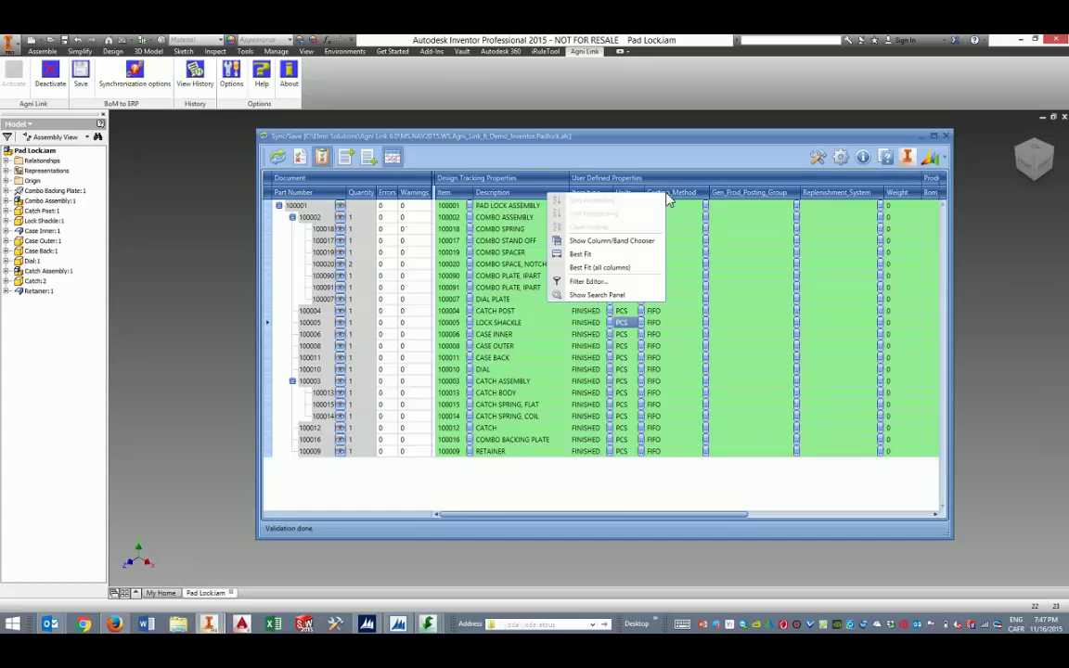
left_click(611, 244)
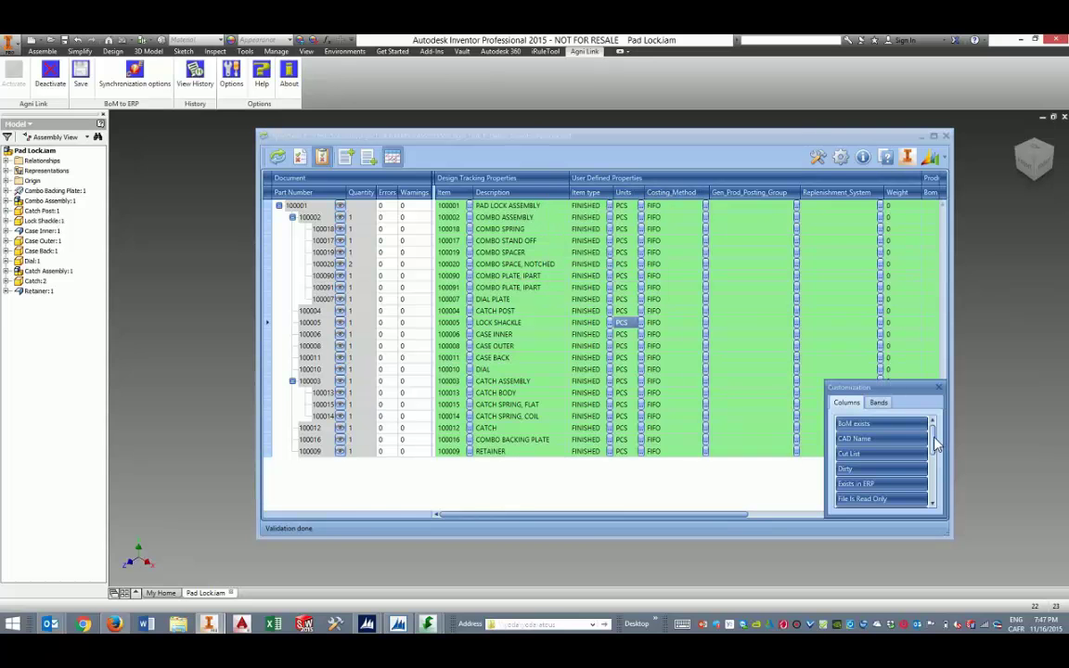
mouse_move(933, 434)
left_mouse_down()
mouse_move(936, 499)
mouse_move(933, 425)
left_mouse_up()
left_click(940, 388)
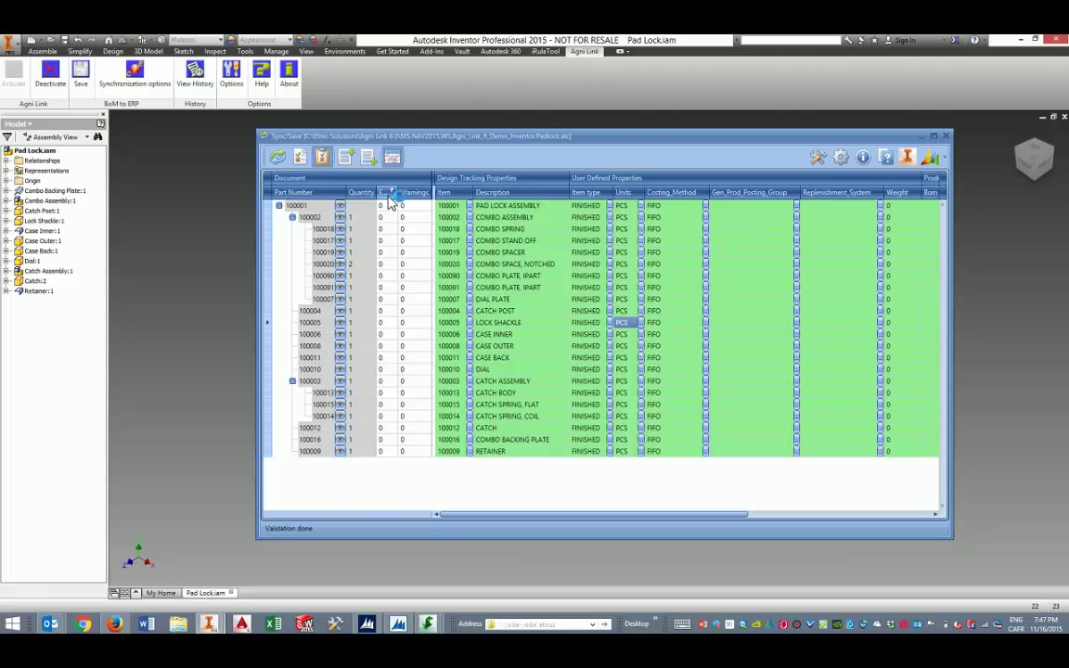
Validate the assembly's BoM data for synchronization and dismiss the validation report
mouse_move(489, 253)
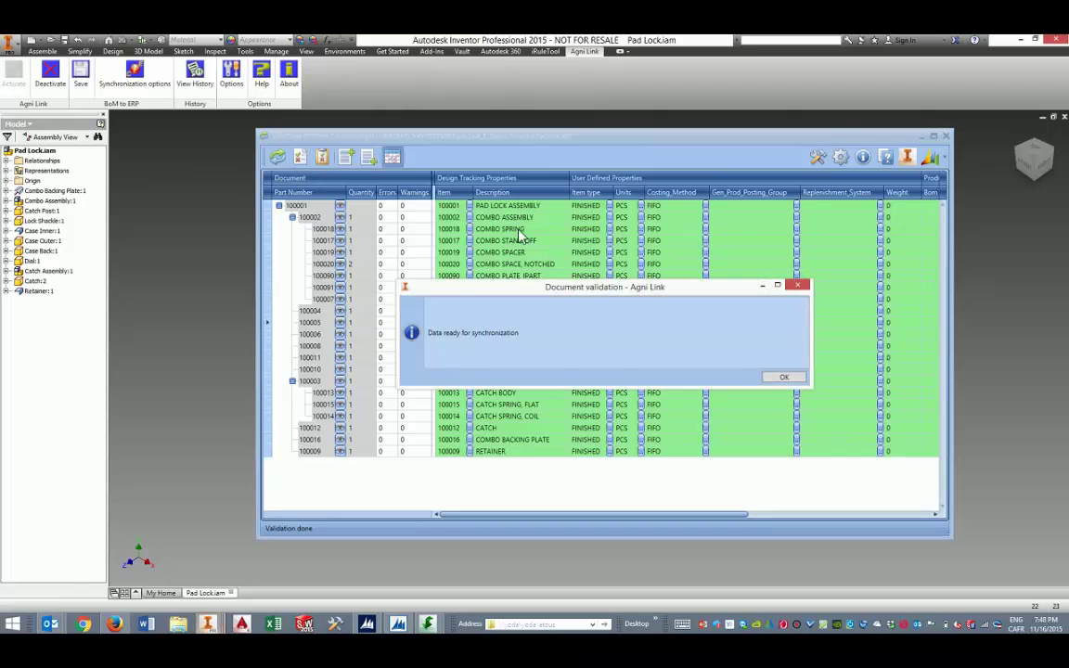
left_click(783, 377)
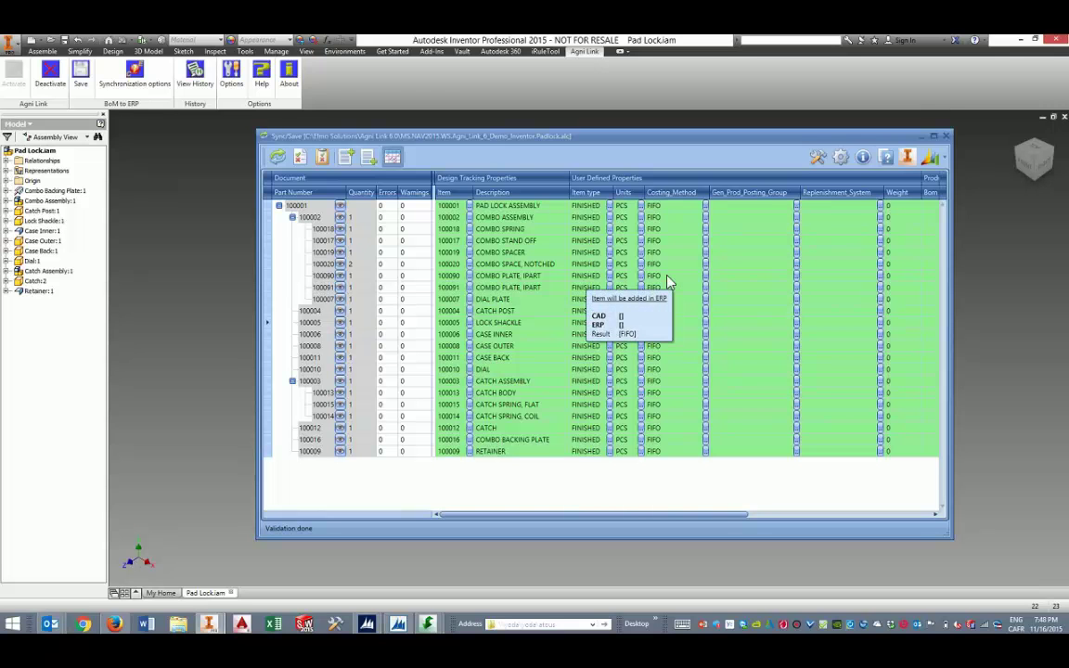
Enter an invalid text value as the costing method of COMBO PLATE, IPART 100090 and try to synchronize the BoM
left_click(668, 276)
left_click(669, 276)
type("entemt")
key("Return")
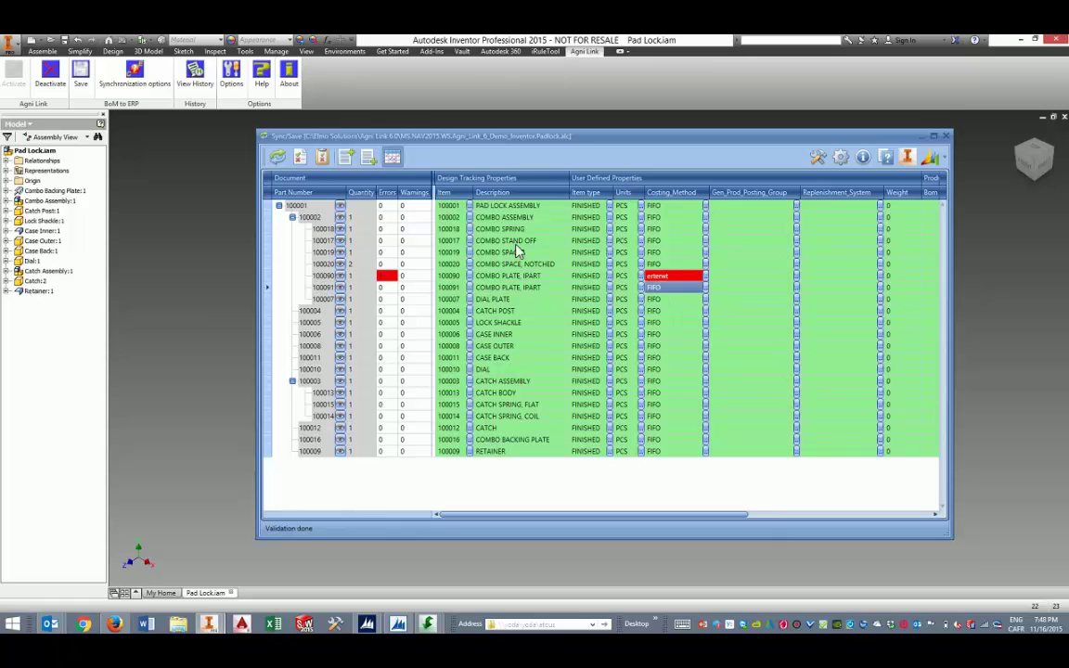
left_click(277, 158)
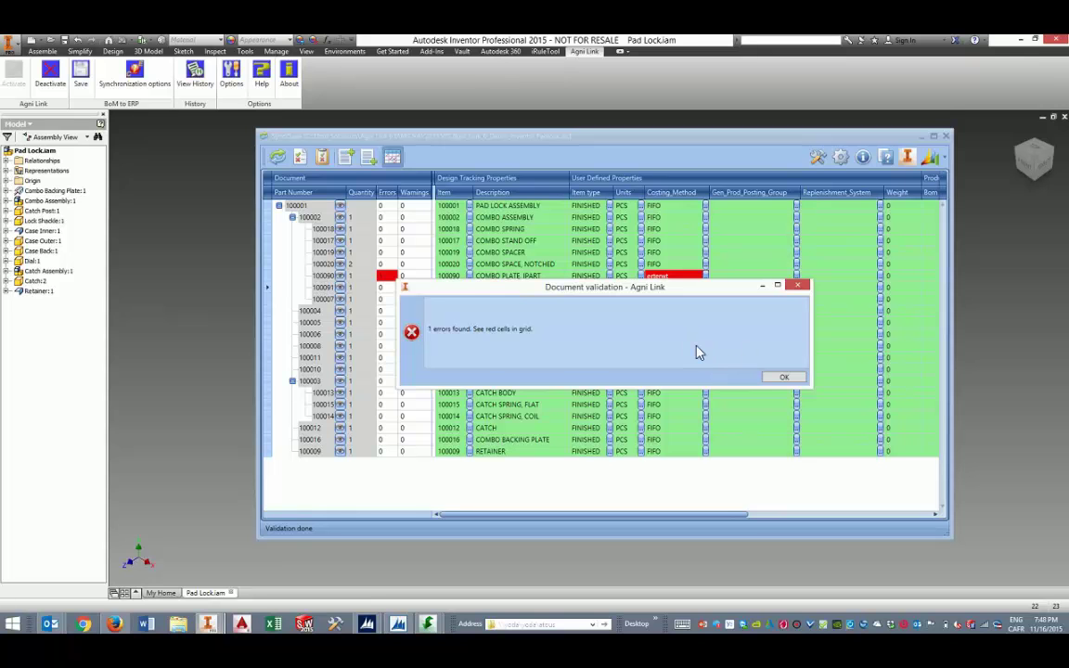
left_click(780, 380)
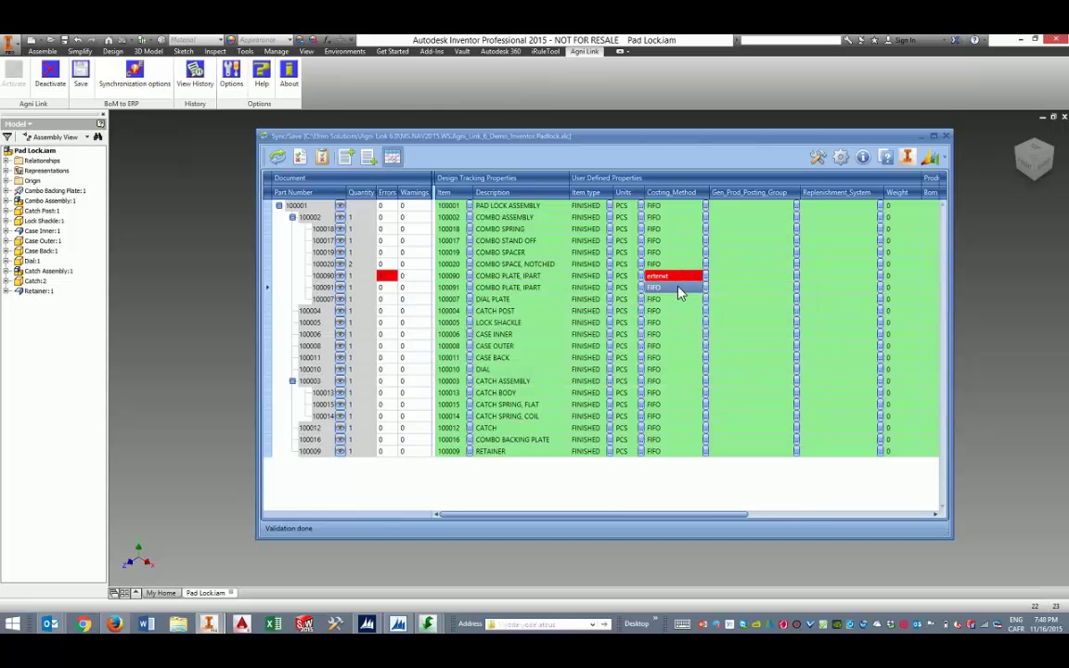
Restore the costing method of COMBO PLATE, IPART 100090 to FIFO
left_click(681, 289)
left_click(680, 289)
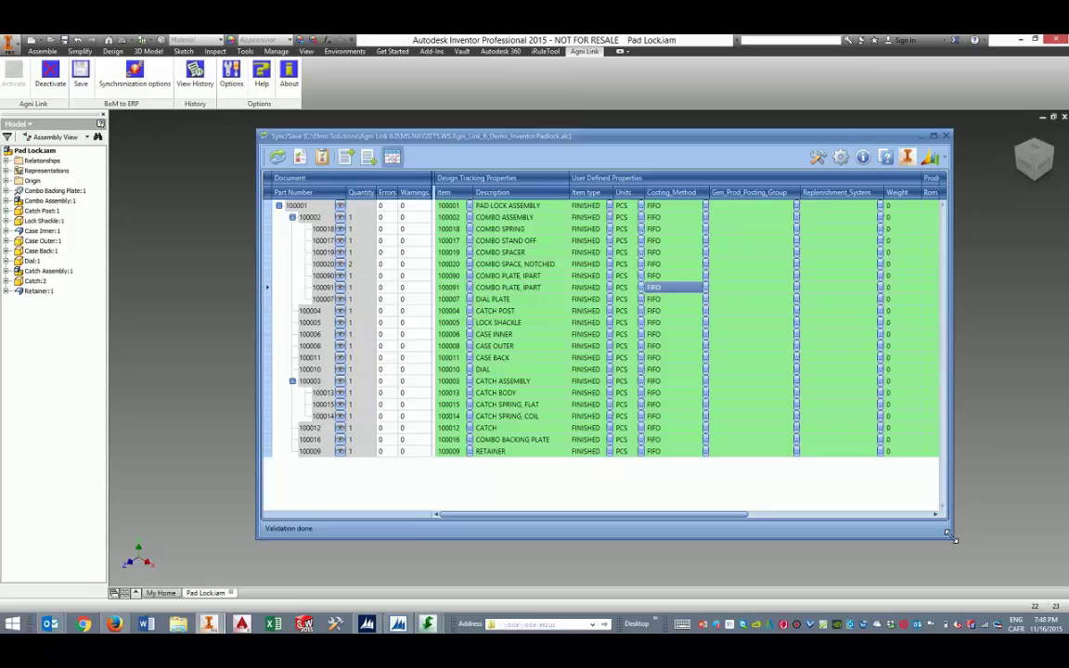
left_click_drag(948, 534, 991, 551)
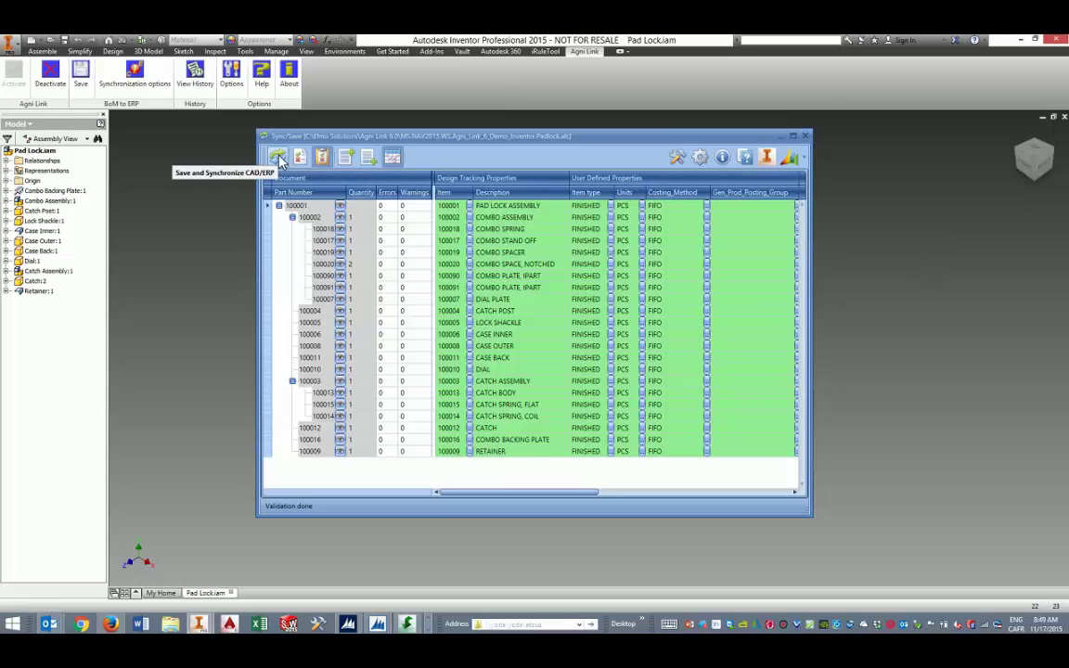
Save and synchronize the assembly with the ERP, and keep refreshing the Elmo Demo Items list in Microsoft Dynamics NAV
left_click(278, 158)
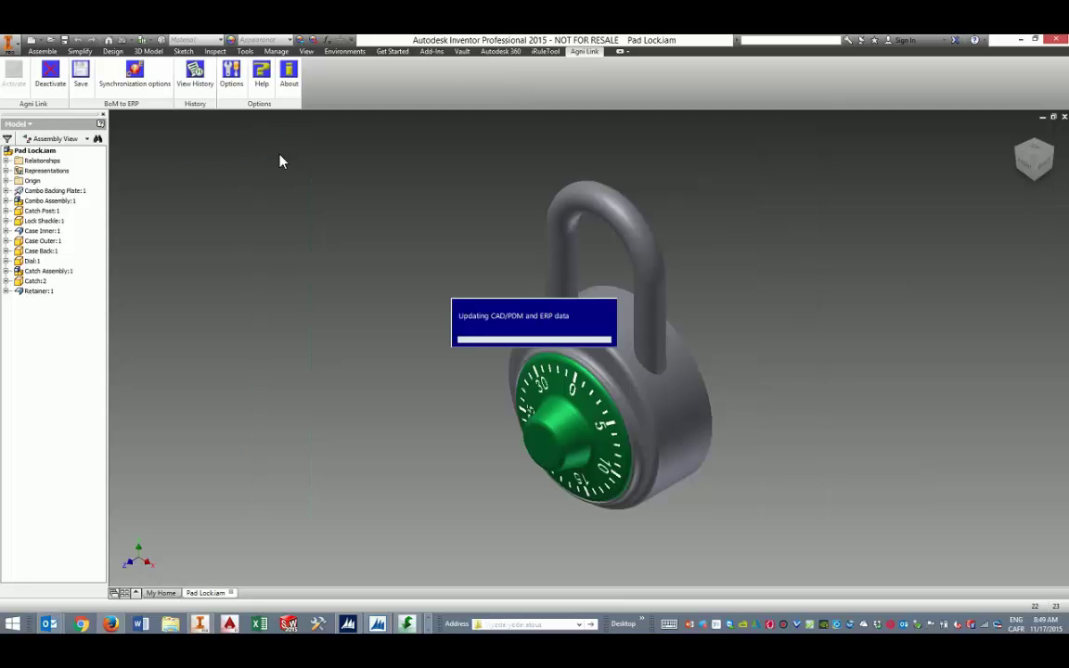
left_click(349, 624)
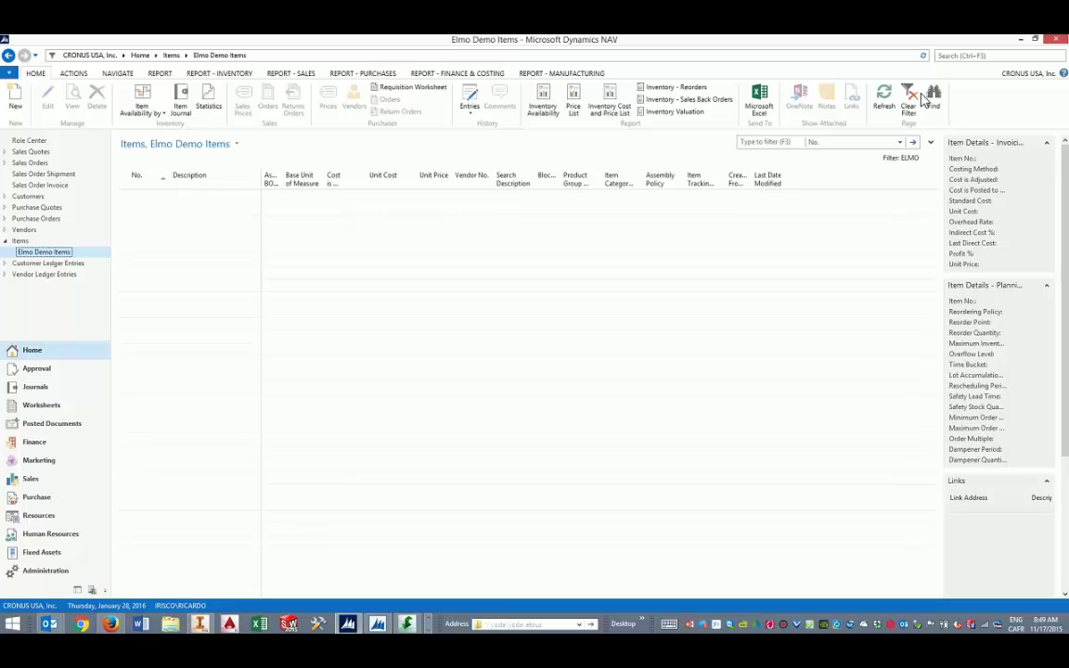
left_click(884, 97)
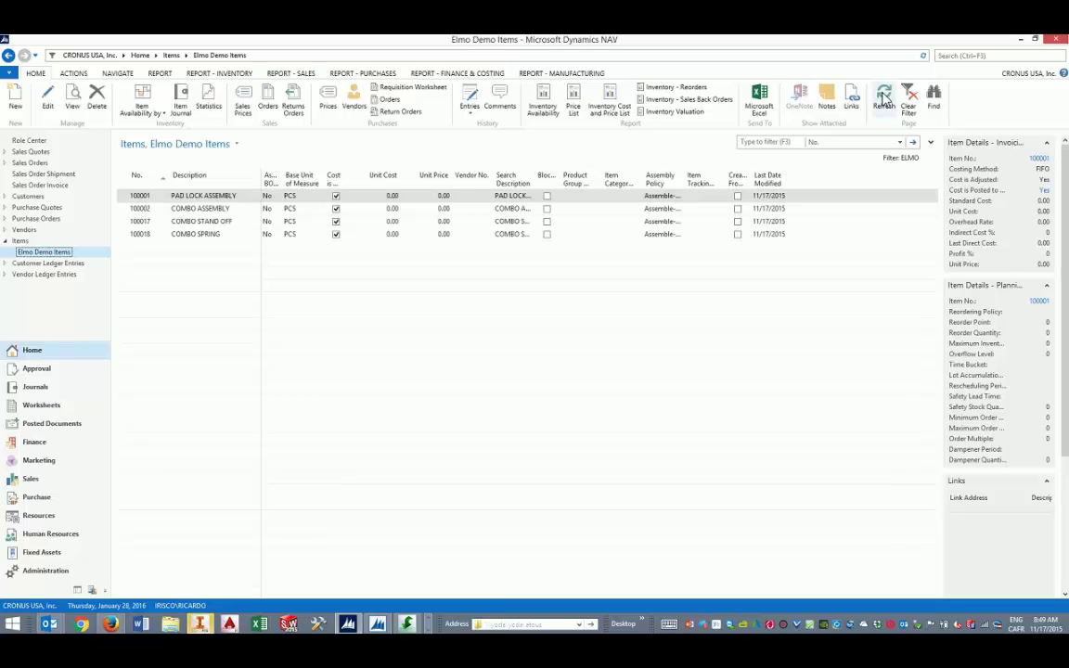
left_click(884, 97)
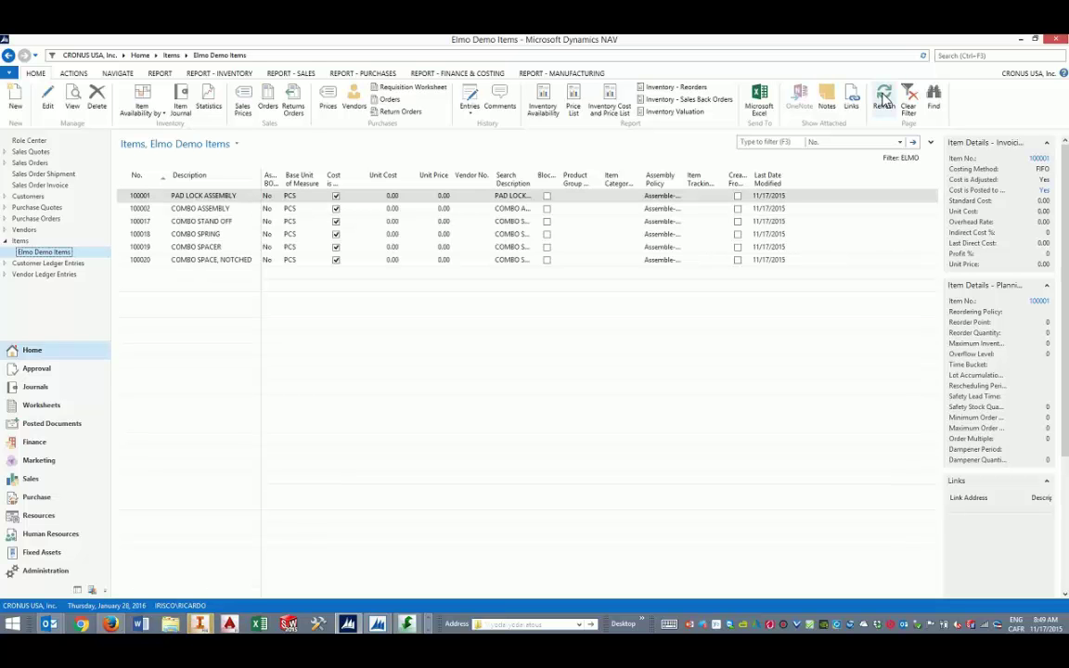
left_click(884, 99)
left_click(883, 99)
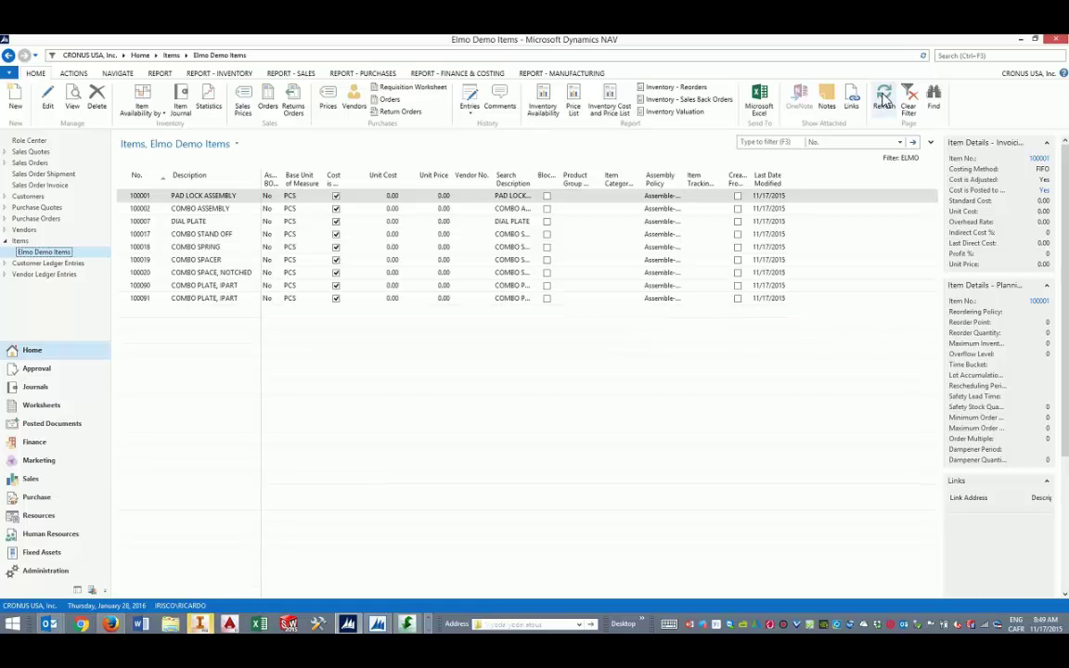
left_click(884, 100)
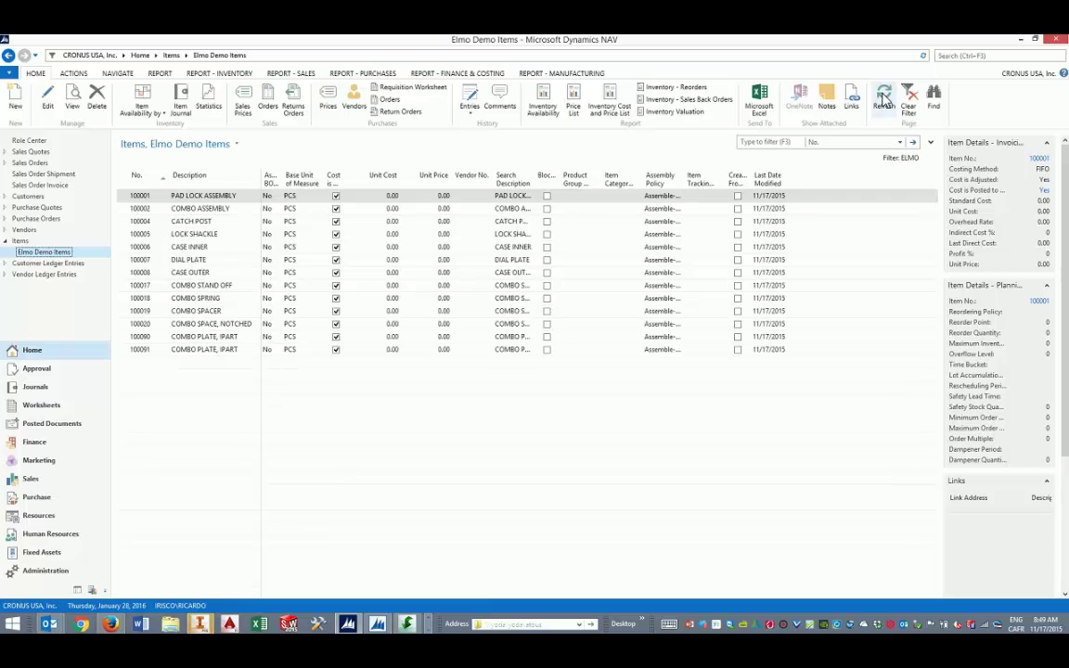
Find the Production BOM page by searching for "production b", and review the components of COMBO ASSEMBLY's production BOM
left_click(958, 58)
type("production b")
left_click(839, 71)
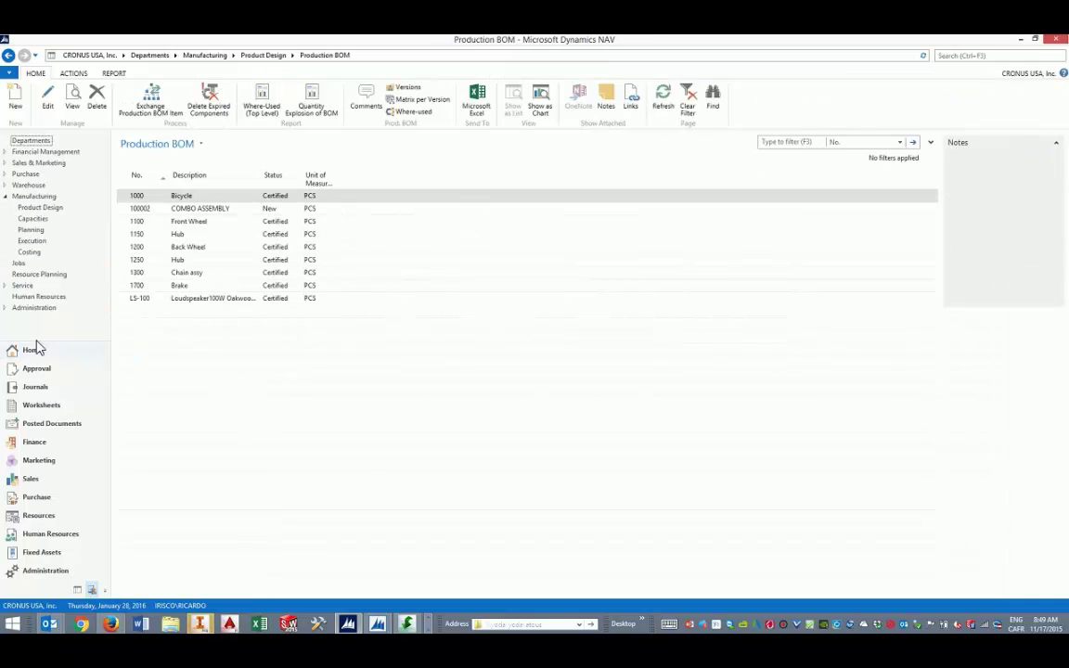
left_click(155, 209)
double_click(156, 209)
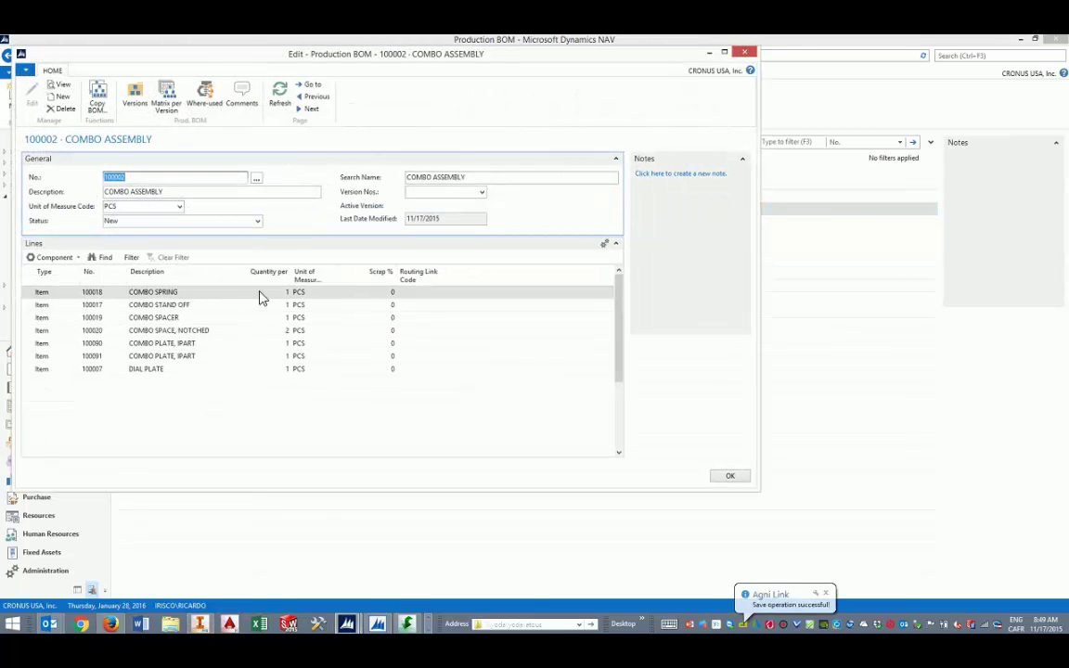
left_click(748, 56)
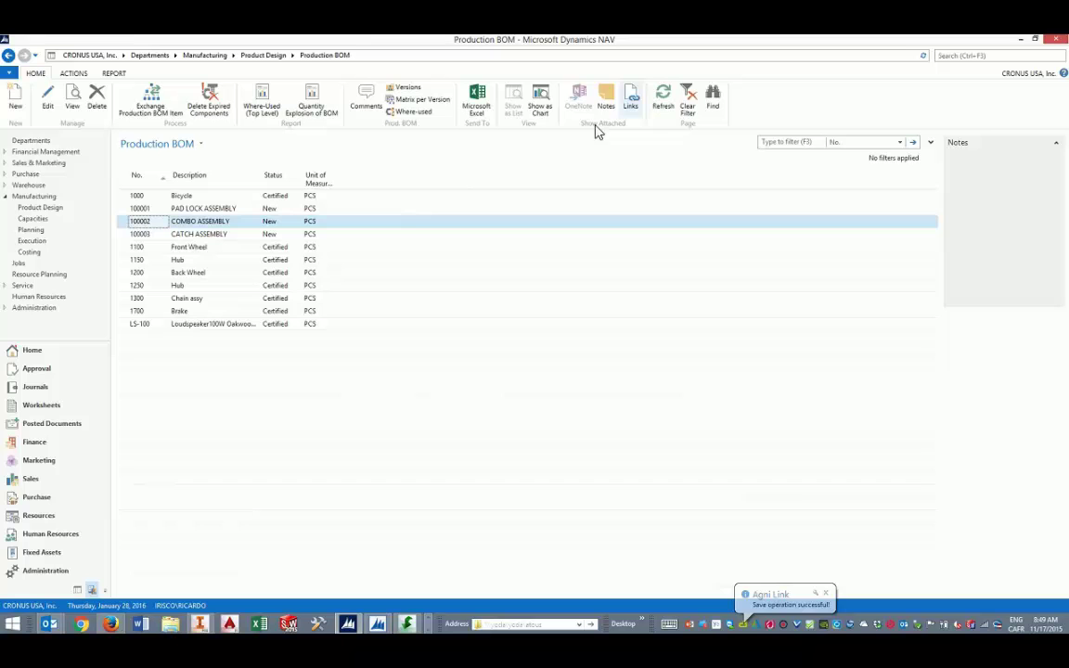
Review the CATCH ASSEMBLY production BOM, close it, and check the synchronization in Inventor before returning to Microsoft Dynamics NAV
left_click(146, 235)
left_click(155, 209)
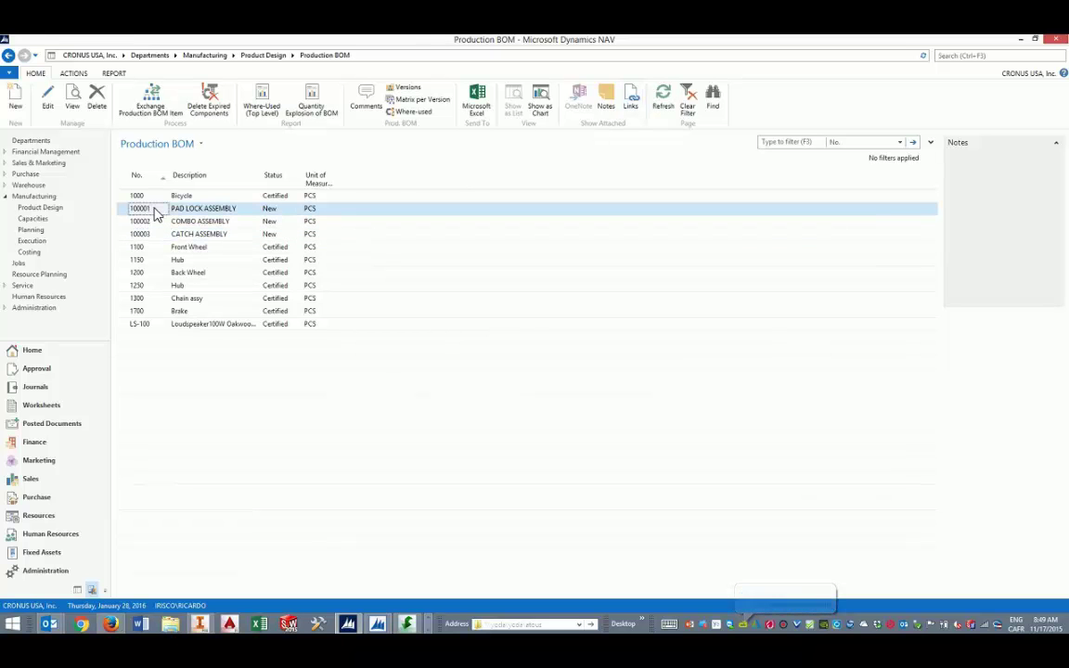
left_click(154, 221)
double_click(155, 235)
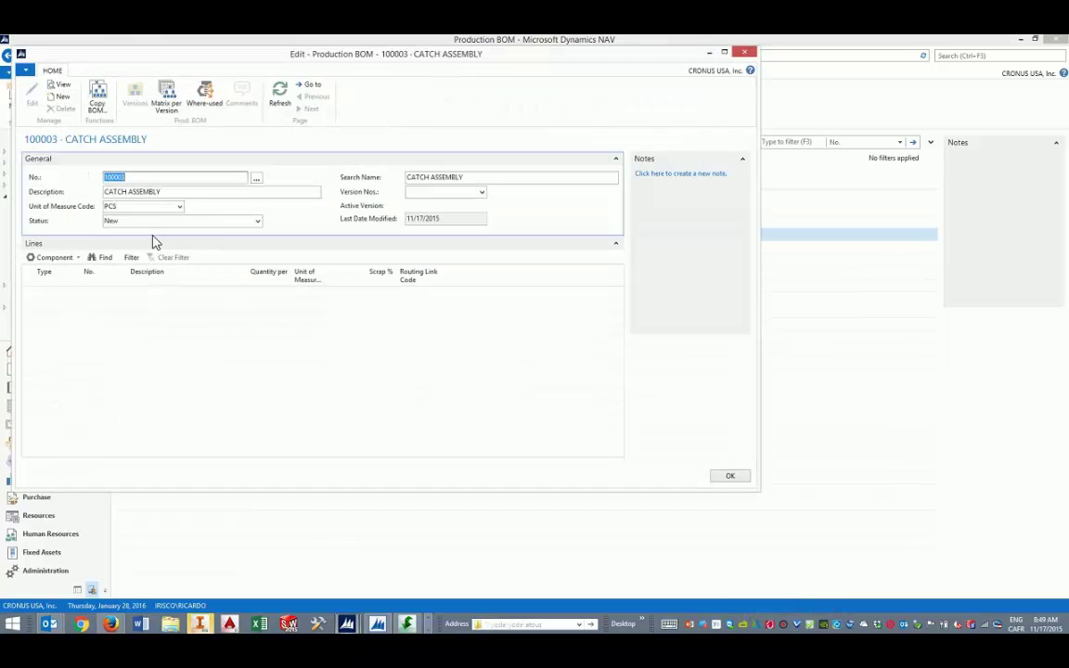
left_click(746, 51)
key("alt+Tab")
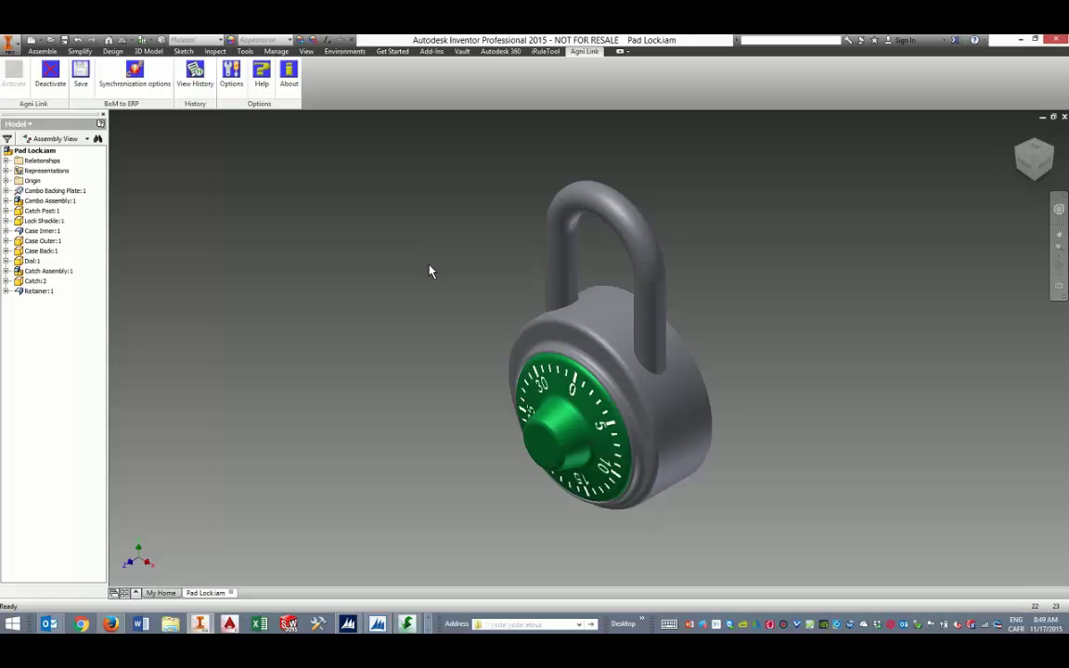
key("alt+Tab")
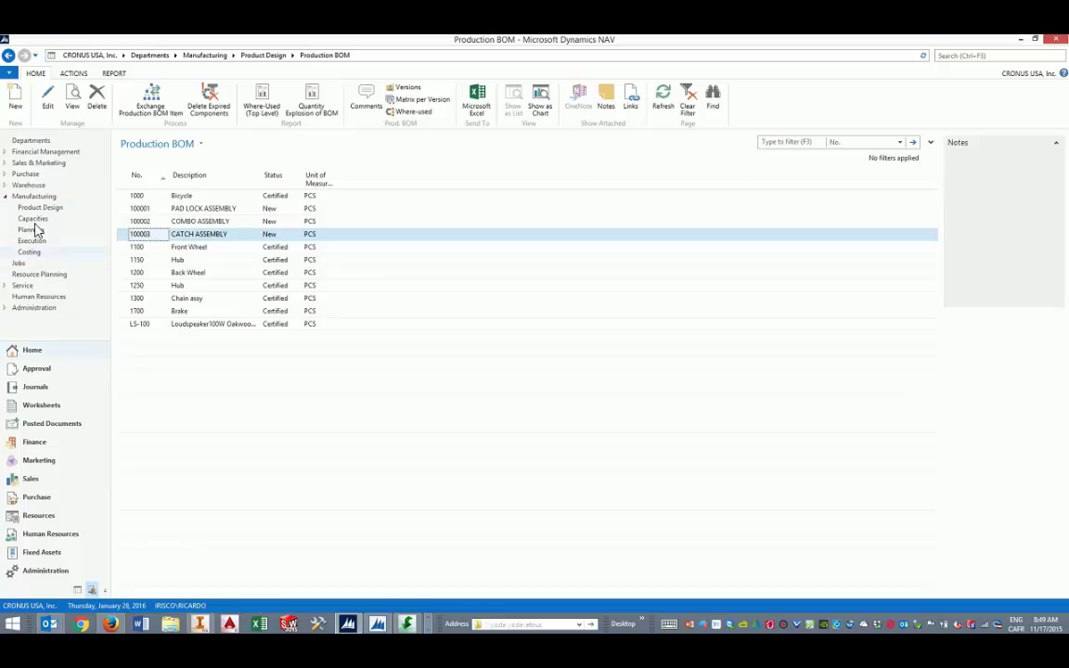
Return to the Elmo Demo Items and change the description of item 100001 to HEAVY DUTY PAD LOCK ASSEMBLY
left_click(8, 56)
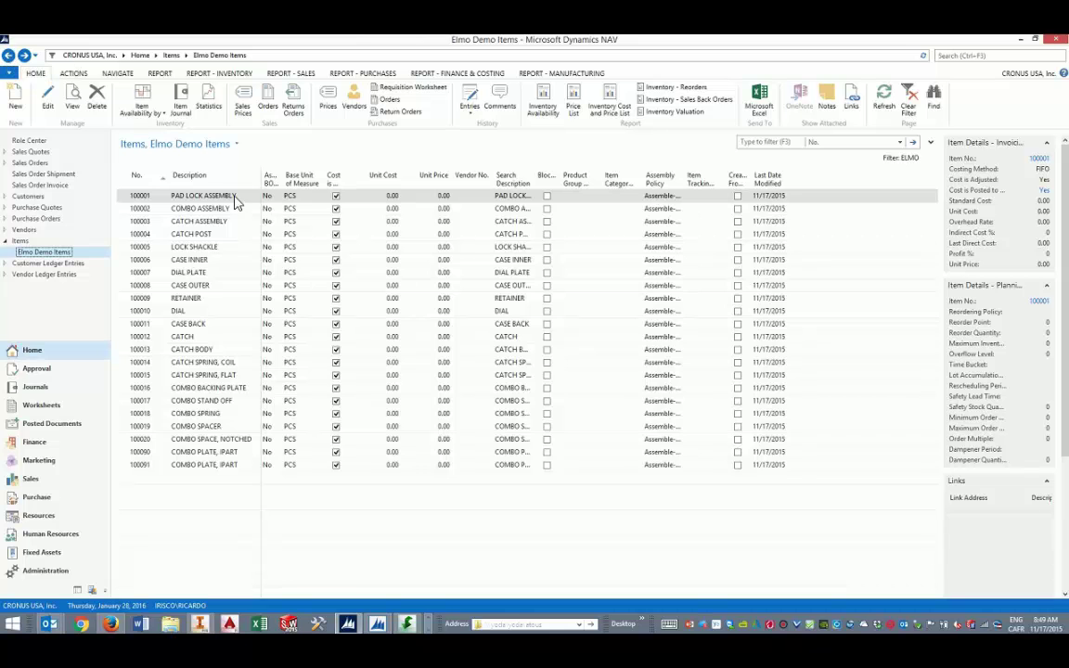
double_click(239, 202)
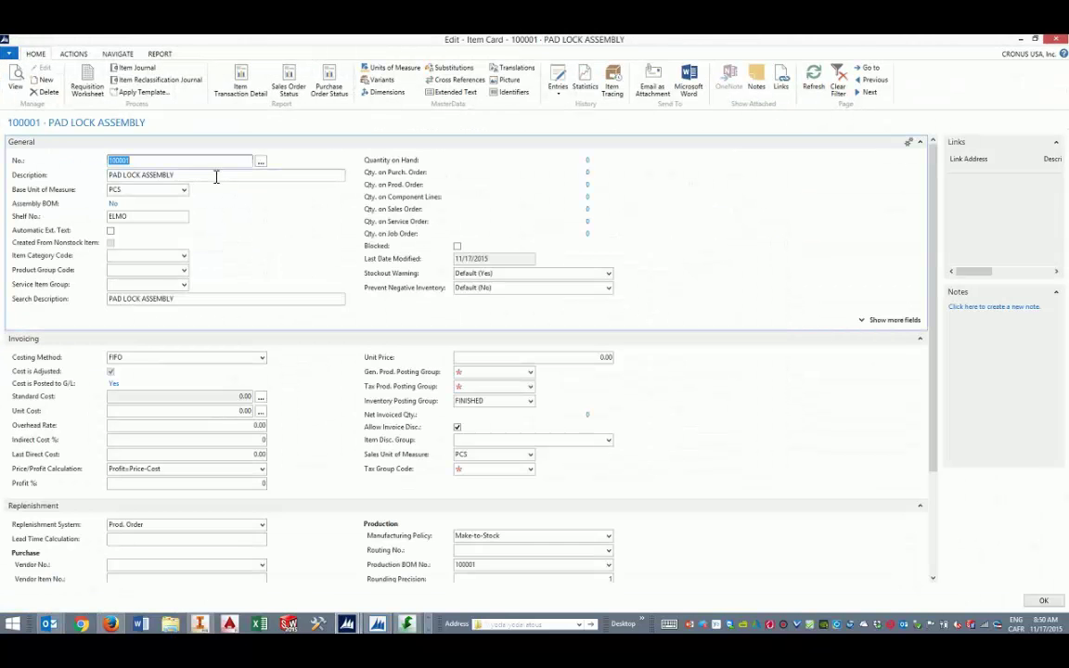
left_click(215, 176)
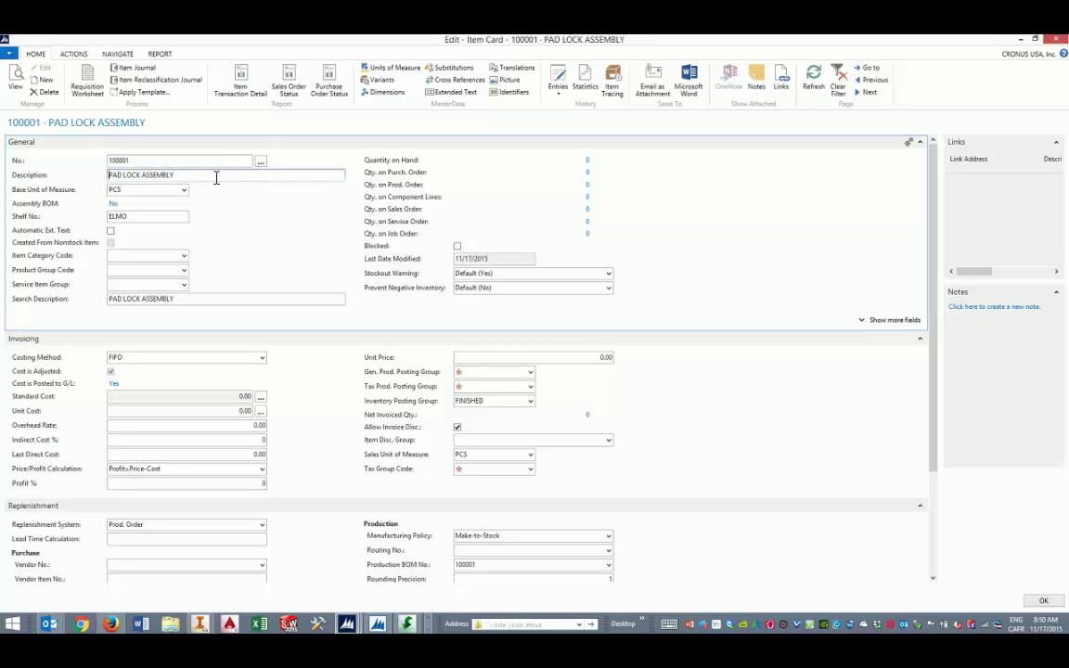
key("Home")
type("HEAVY DUTY")
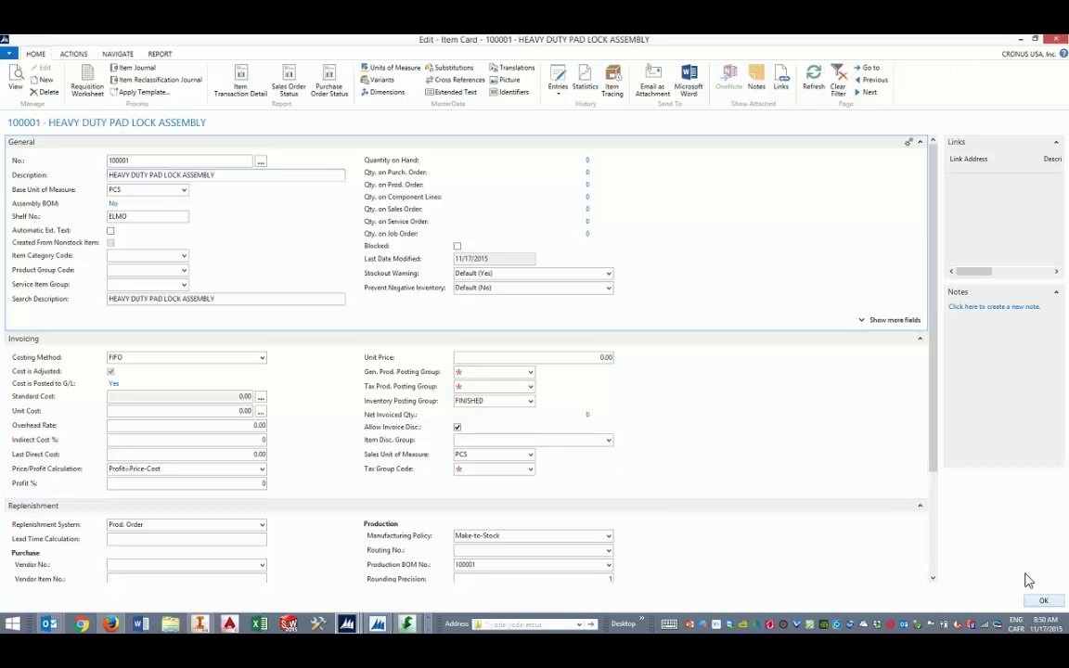
left_click(1042, 602)
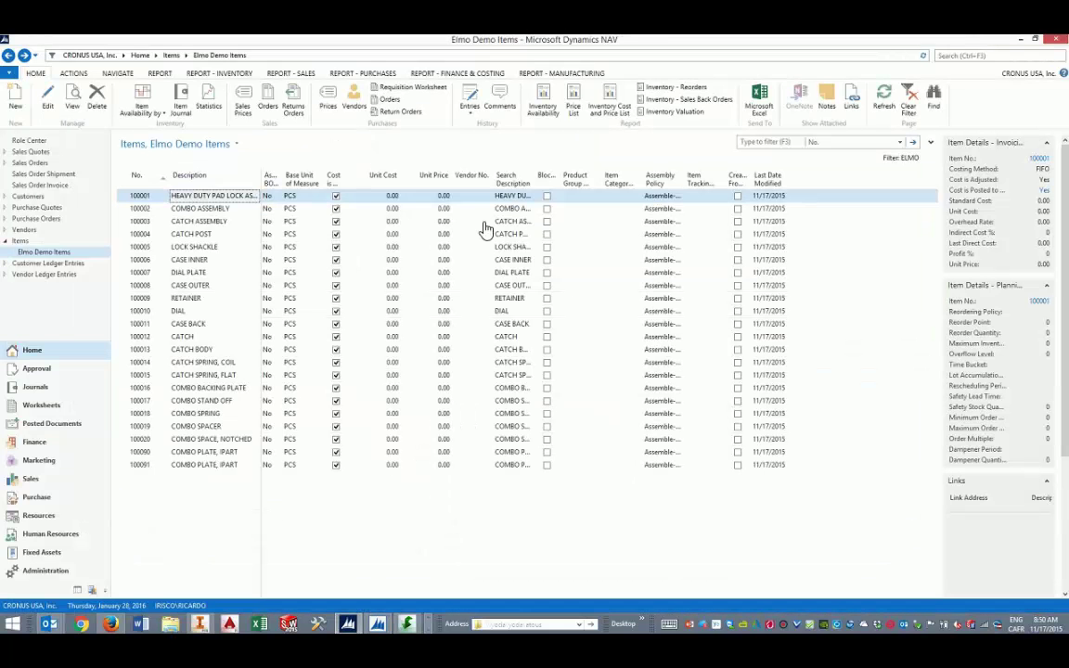
Switch to Inventor, open the Pad Lock BoM for synchronization, and compare the top assembly's CAD and ERP descriptions
left_click(199, 624)
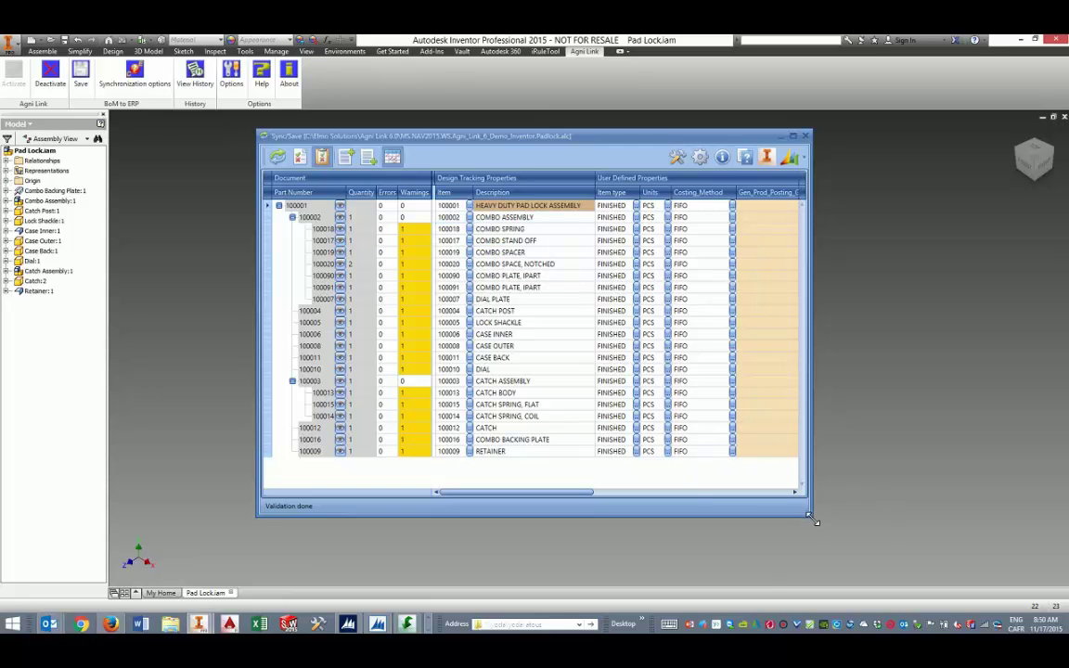
left_click_drag(813, 520, 959, 558)
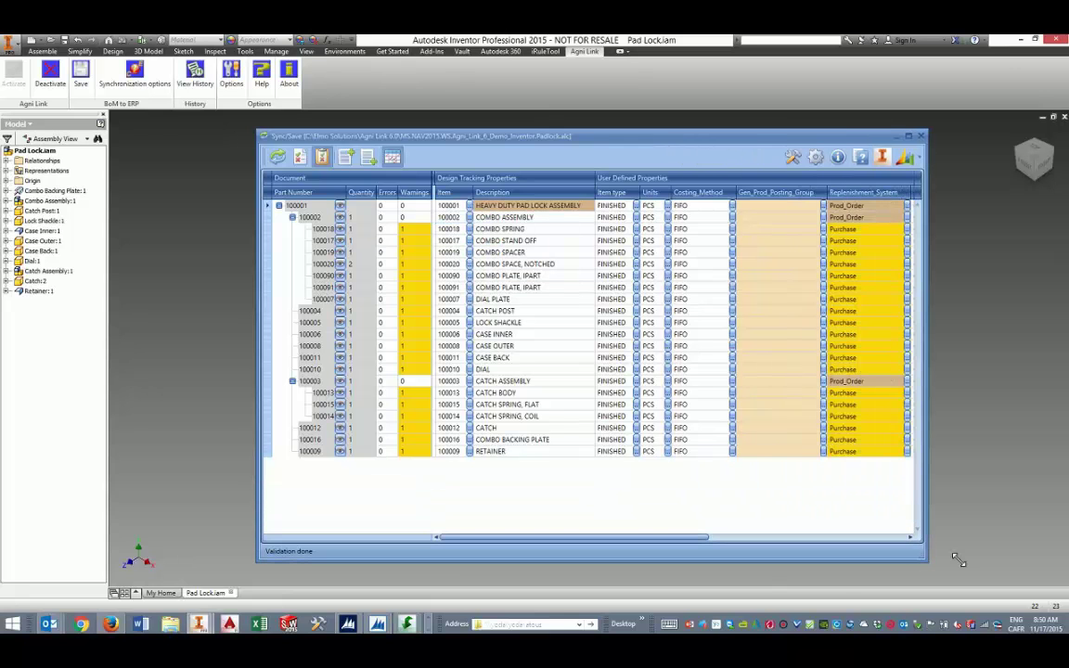
mouse_move(545, 214)
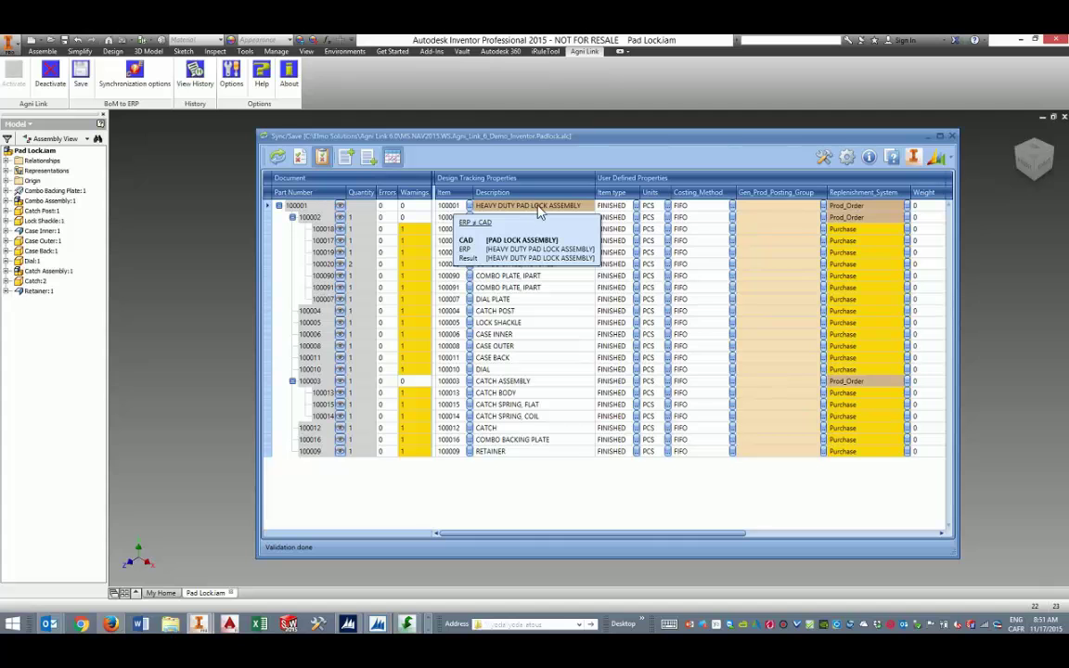
Set the description of item 100001 to its CAD value, PAD LOCK ASSEMBLY, and inspect its replenishment system's CAD and ERP values
right_click(455, 207)
left_click(443, 249)
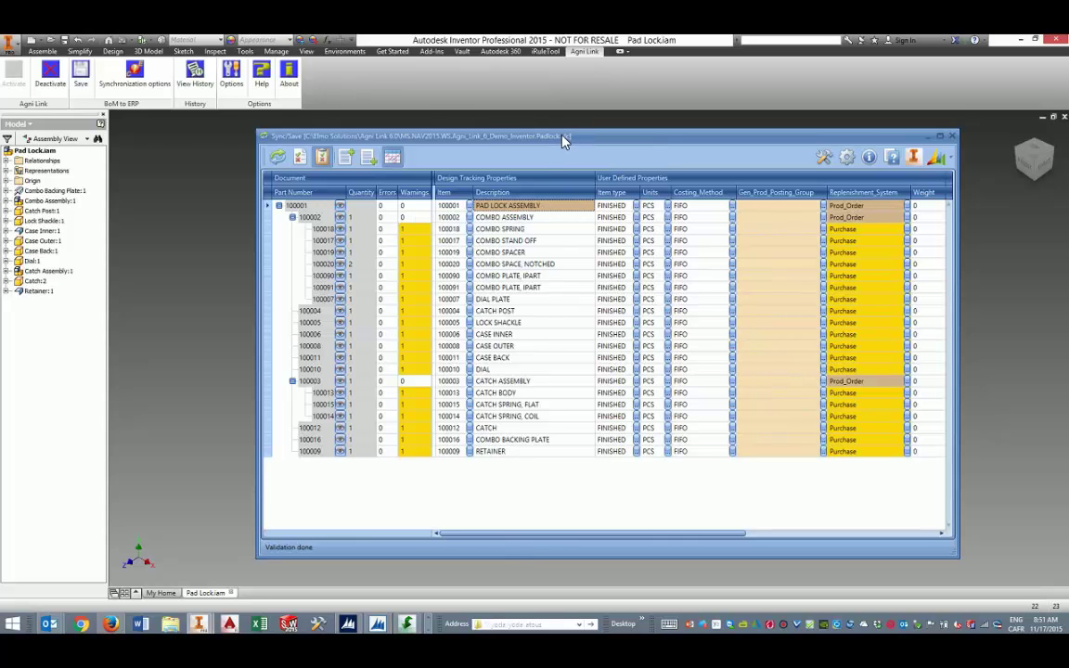
left_click(547, 217)
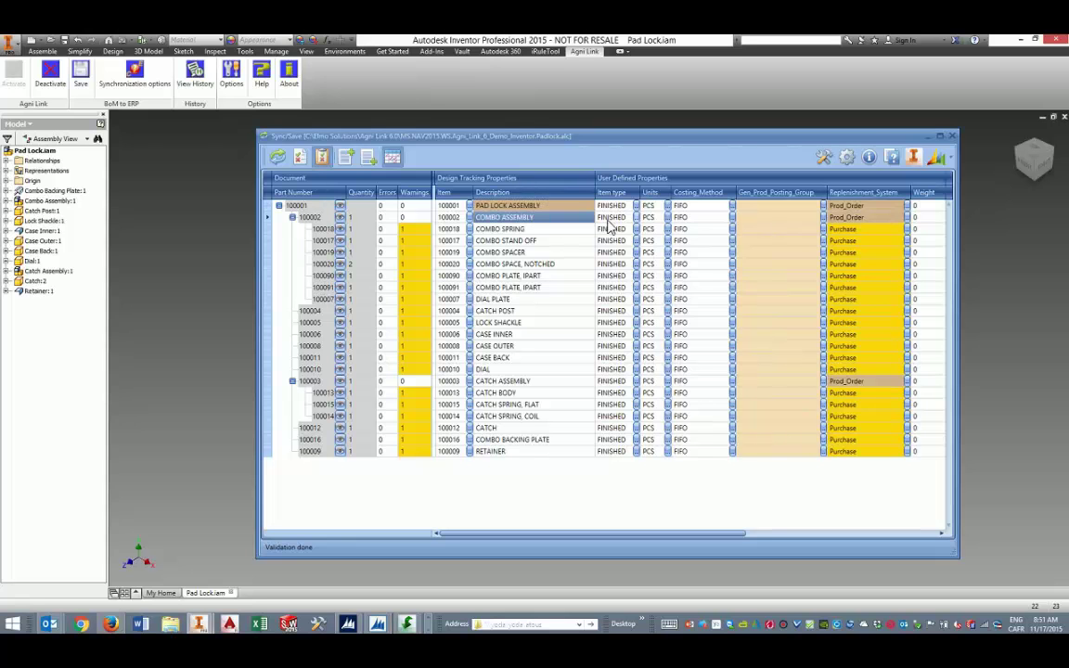
left_click(547, 207)
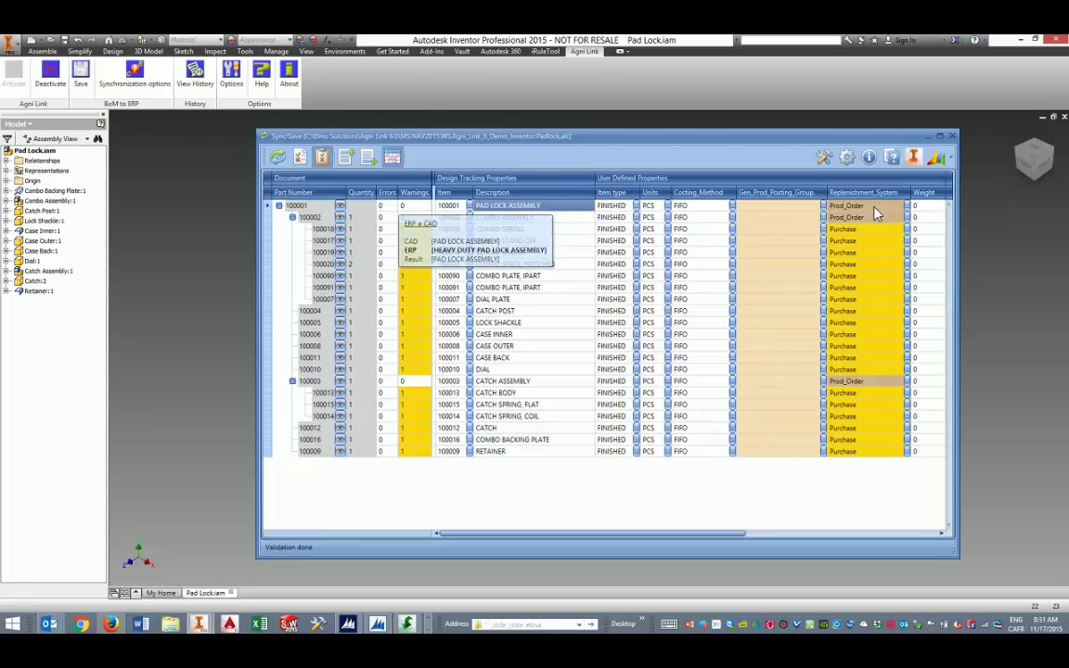
mouse_move(870, 212)
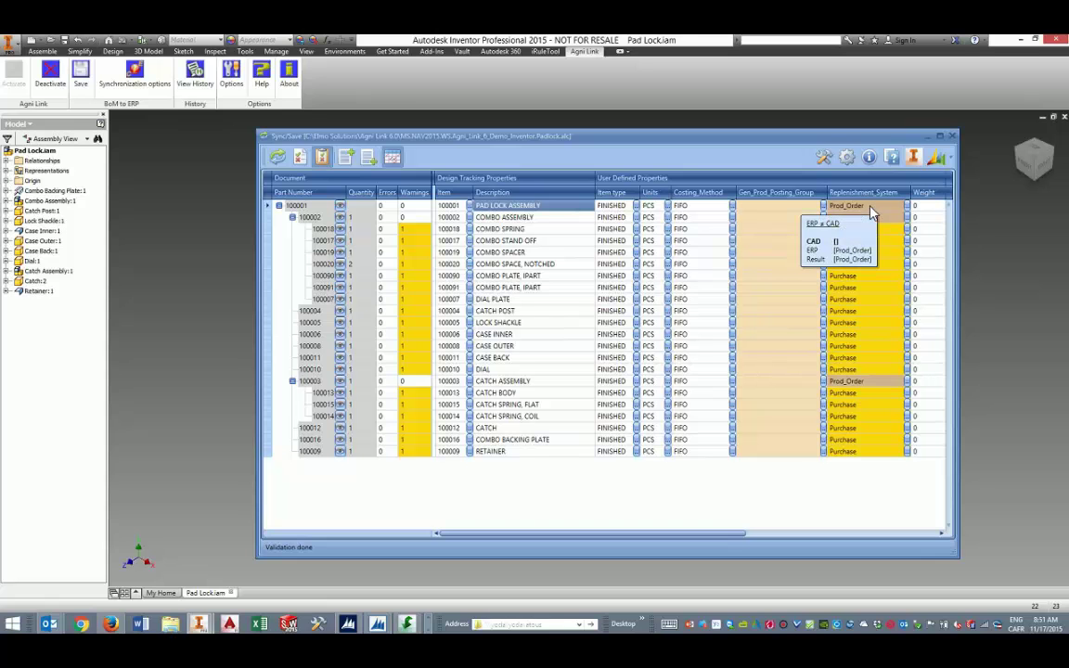
Synchronize the Pad Lock assembly's items and BoM with the ERP, accepting the validation warnings
mouse_move(553, 212)
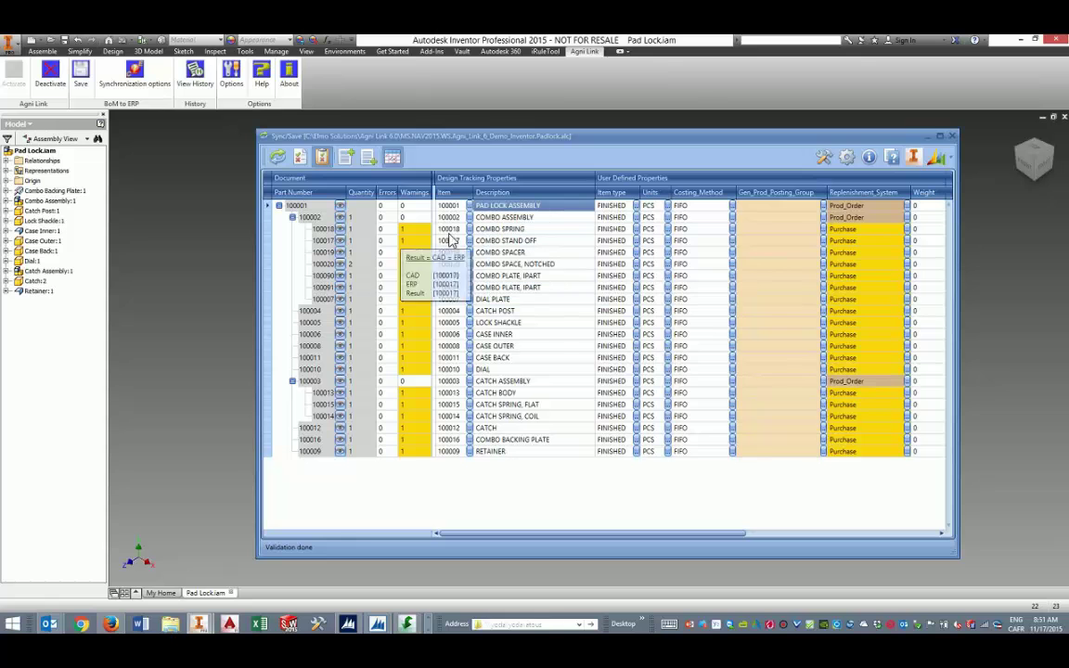
mouse_move(415, 236)
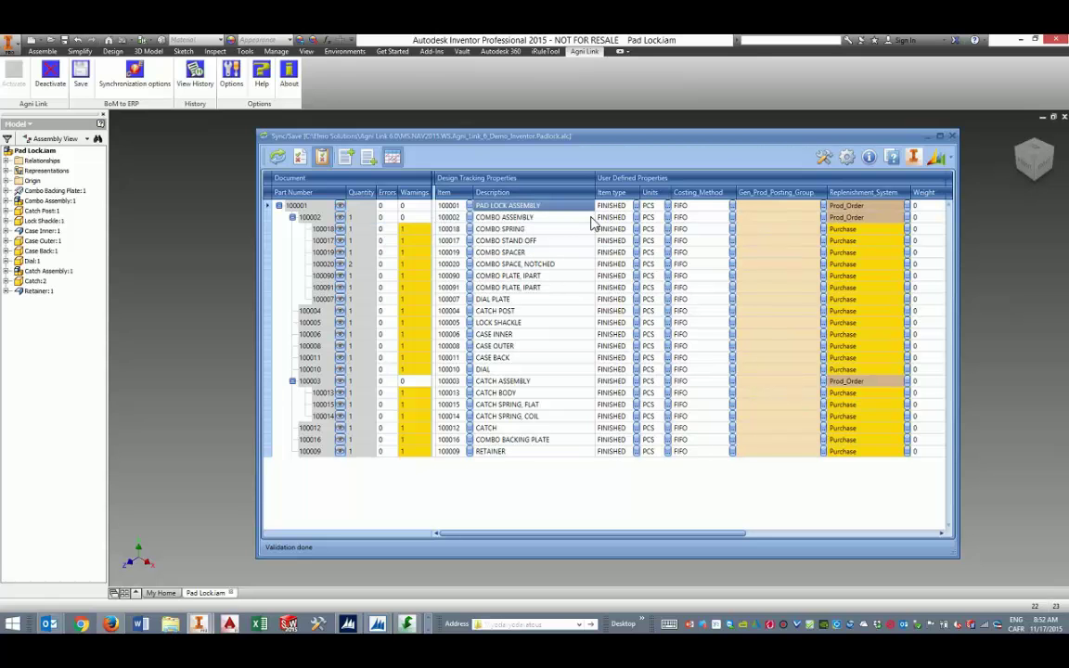
left_click(279, 159)
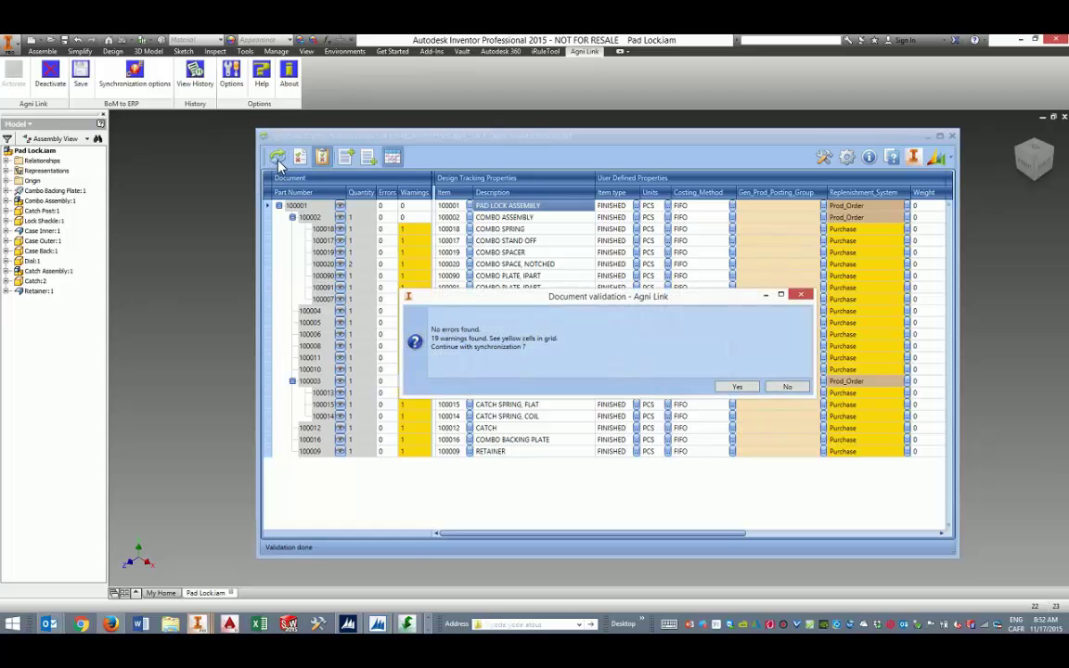
left_click(730, 390)
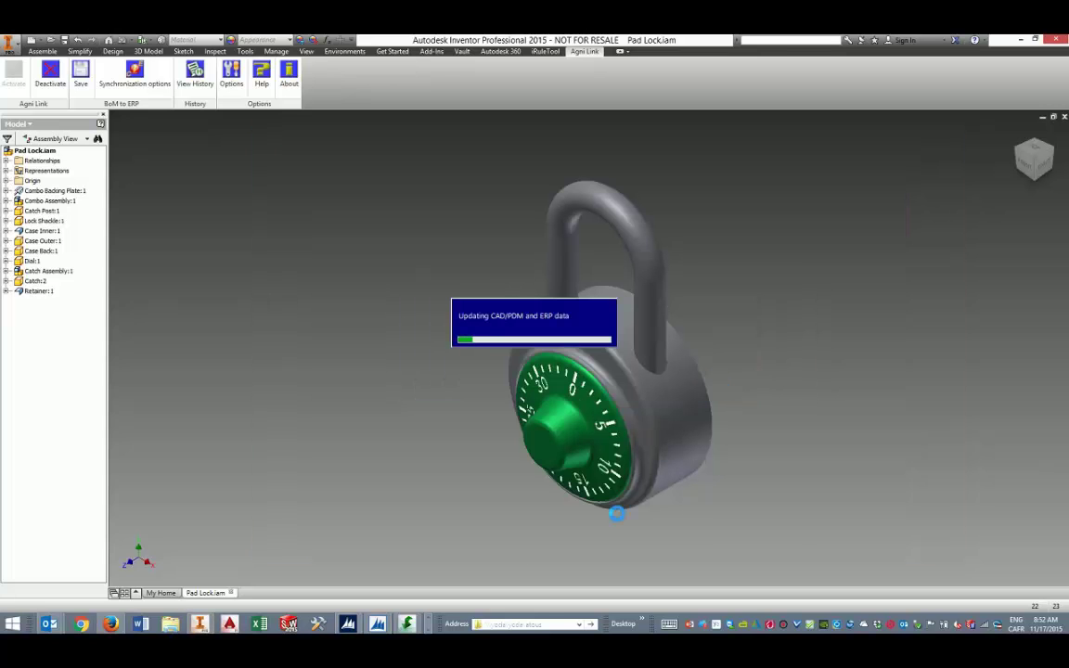
Switch to Microsoft Dynamics NAV and refresh the Elmo Demo Items to check the description of item 100001
mouse_move(349, 626)
left_click(320, 557)
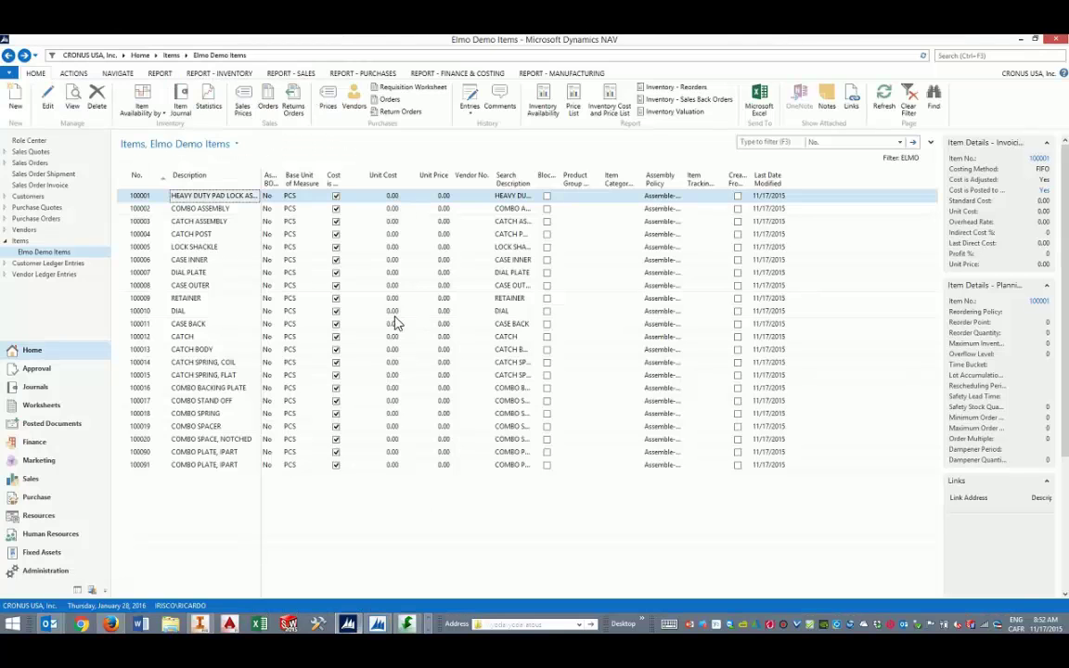
left_click(880, 98)
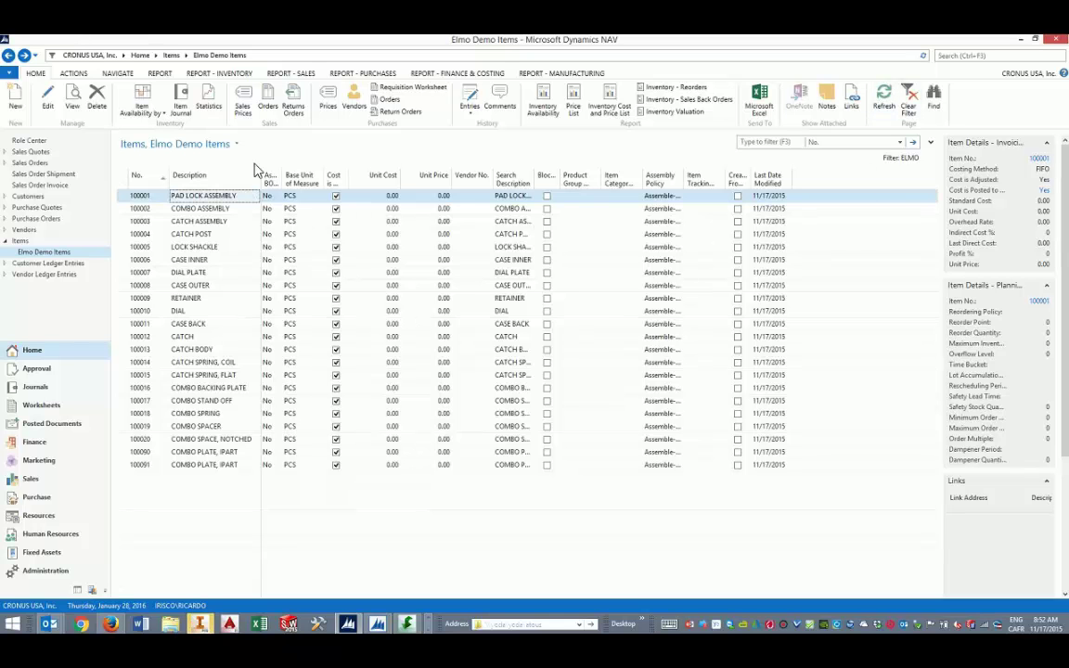